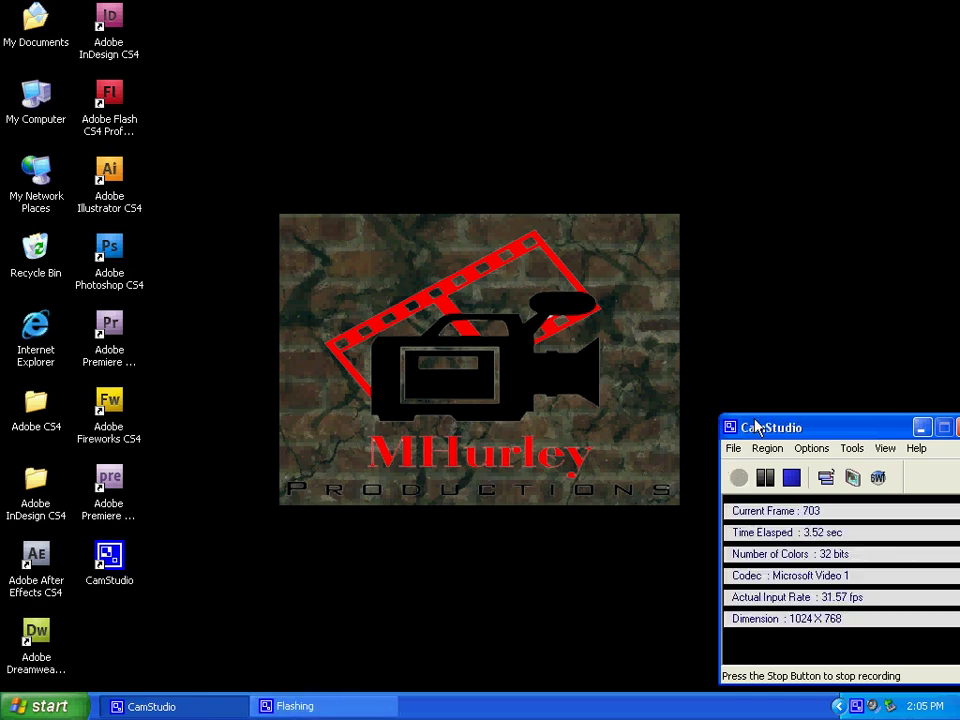
# - Launch Adobe Flash CS4 Professional and decline the Product Improvement Program
pyautogui.moveTo(757, 428); pyautogui.dragTo(800, 457)
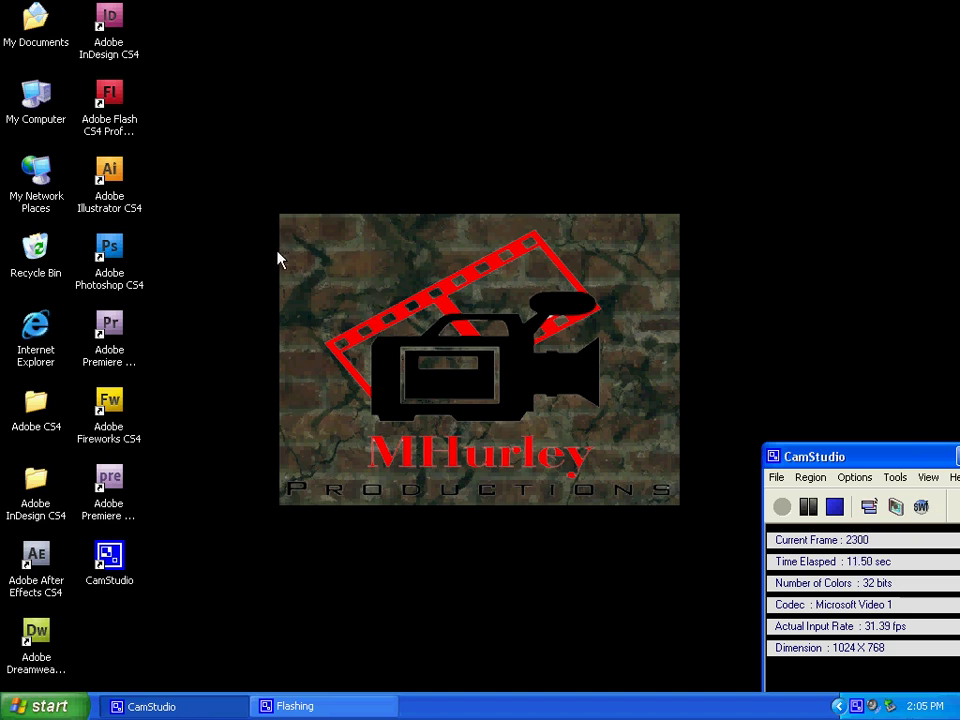
pyautogui.moveTo(237, 203); pyautogui.dragTo(212, 177)
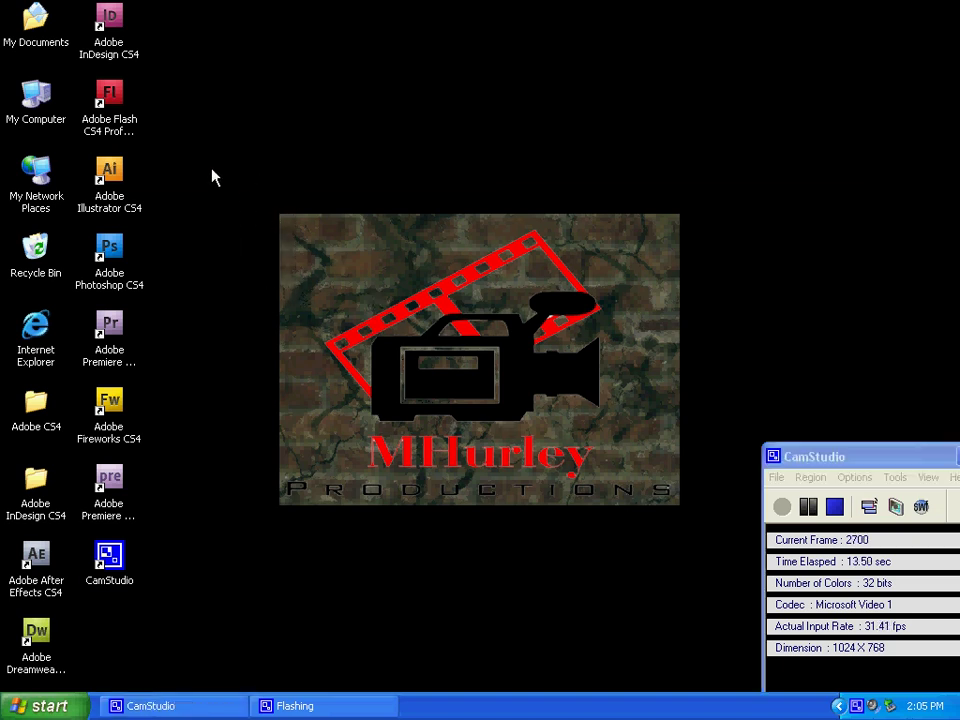
pyautogui.click(110, 119)
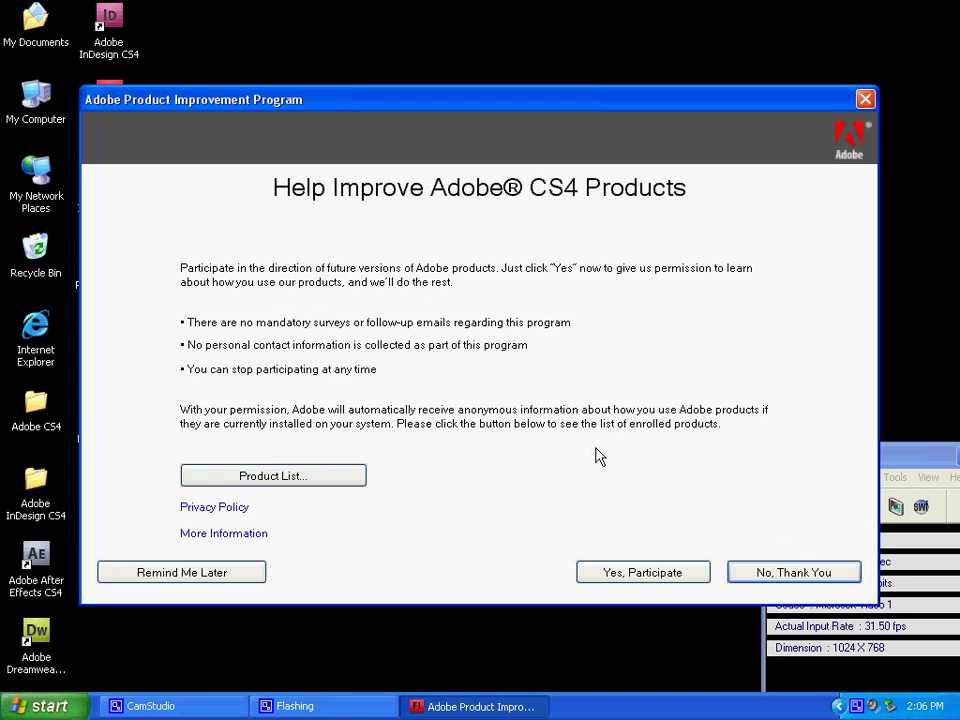
pyautogui.click(772, 568)
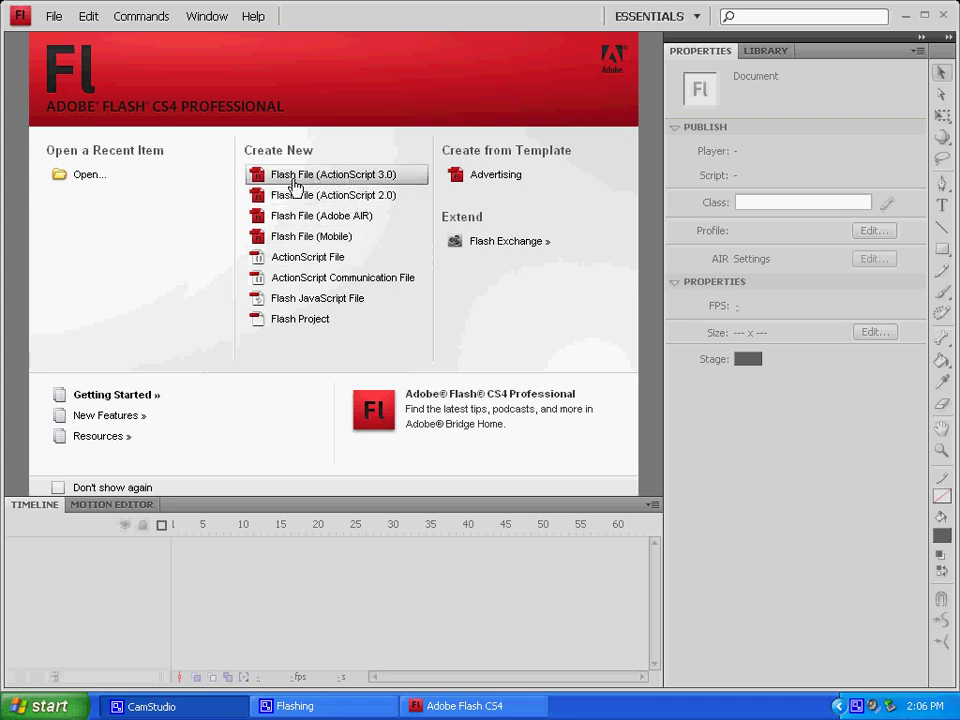
# - Create a new ActionScript 3.0 Flash file and extend Layer 1 with frames to about frame 60
pyautogui.click(367, 185)
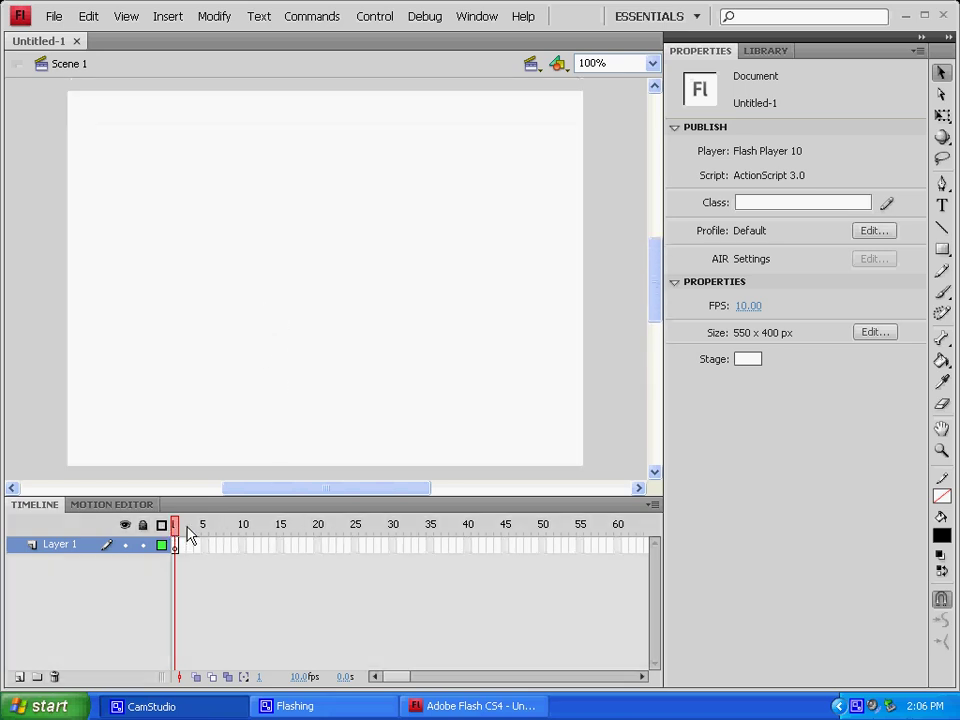
pyautogui.moveTo(174, 549); pyautogui.dragTo(620, 555)
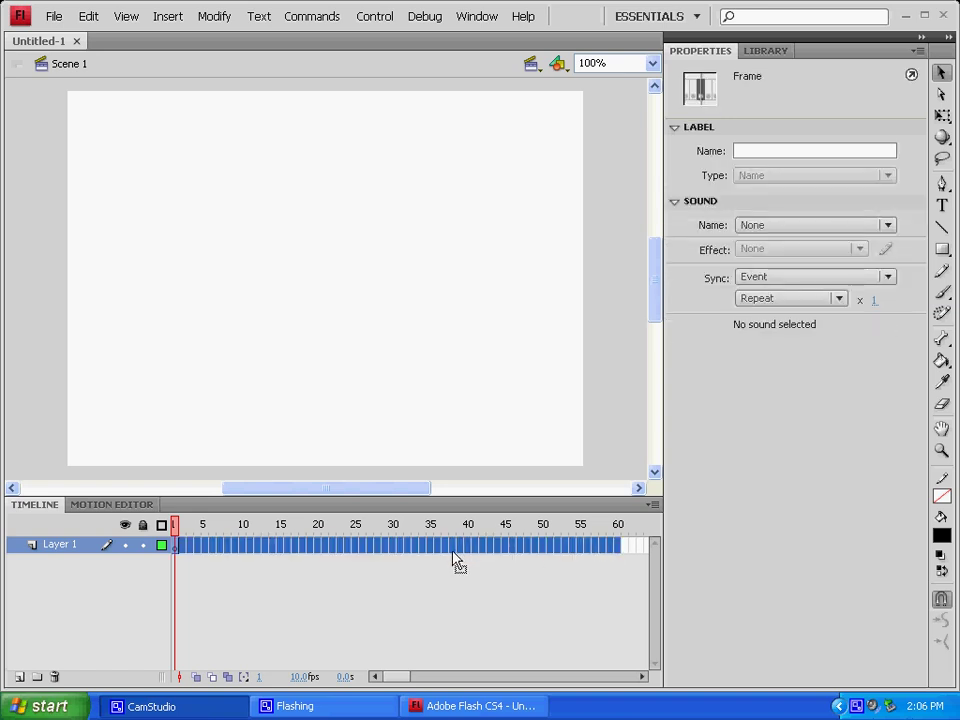
pyautogui.rightClick(620, 557)
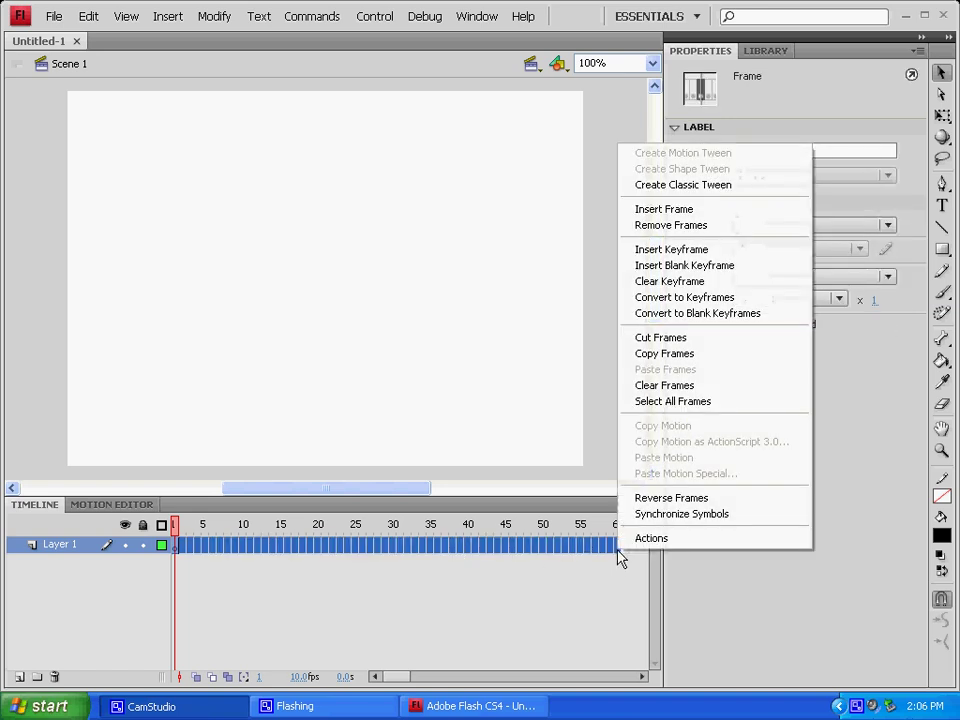
pyautogui.click(669, 211)
pyautogui.moveTo(617, 540); pyautogui.dragTo(600, 513)
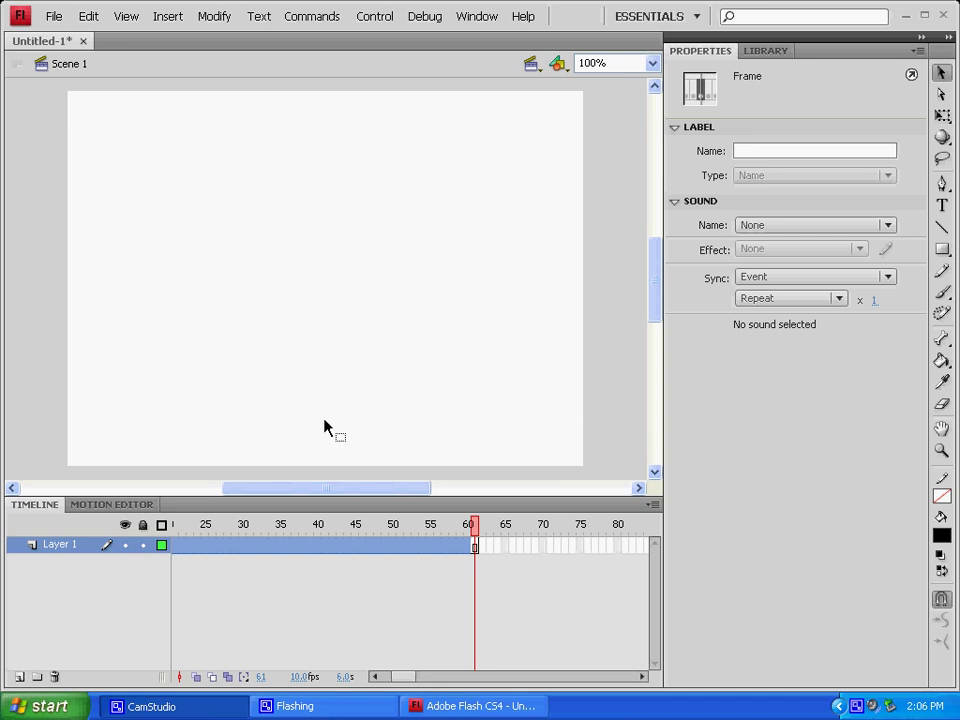
pyautogui.click(388, 372)
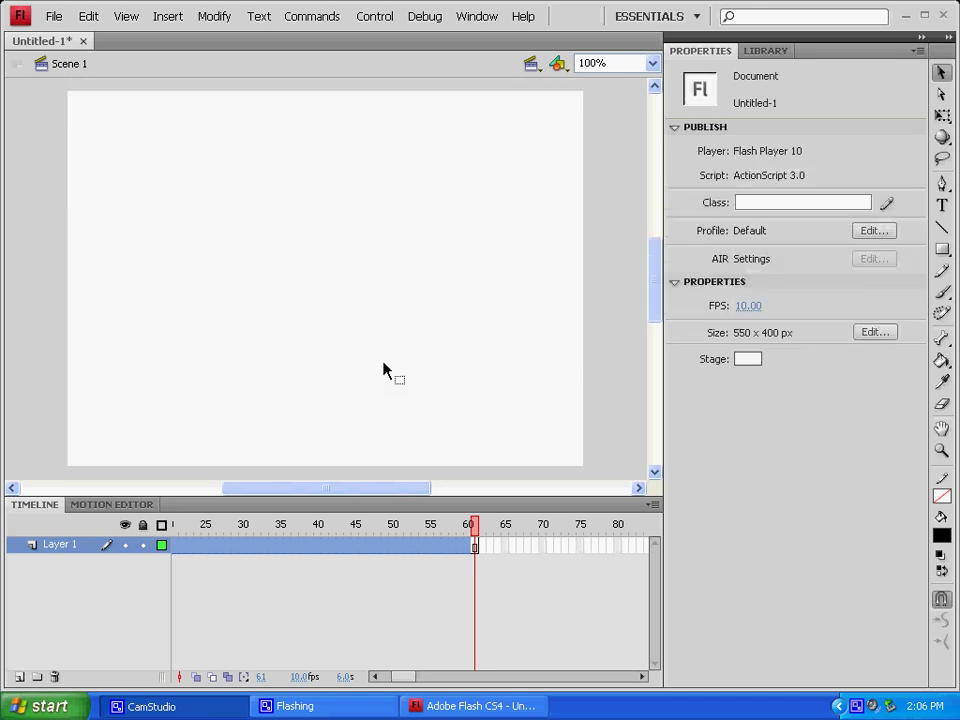
# - Import MHP Grunge.jpg from D:\JPEGS\Miss to the stage and place it at the top-left
pyautogui.moveTo(475, 533); pyautogui.dragTo(632, 535)
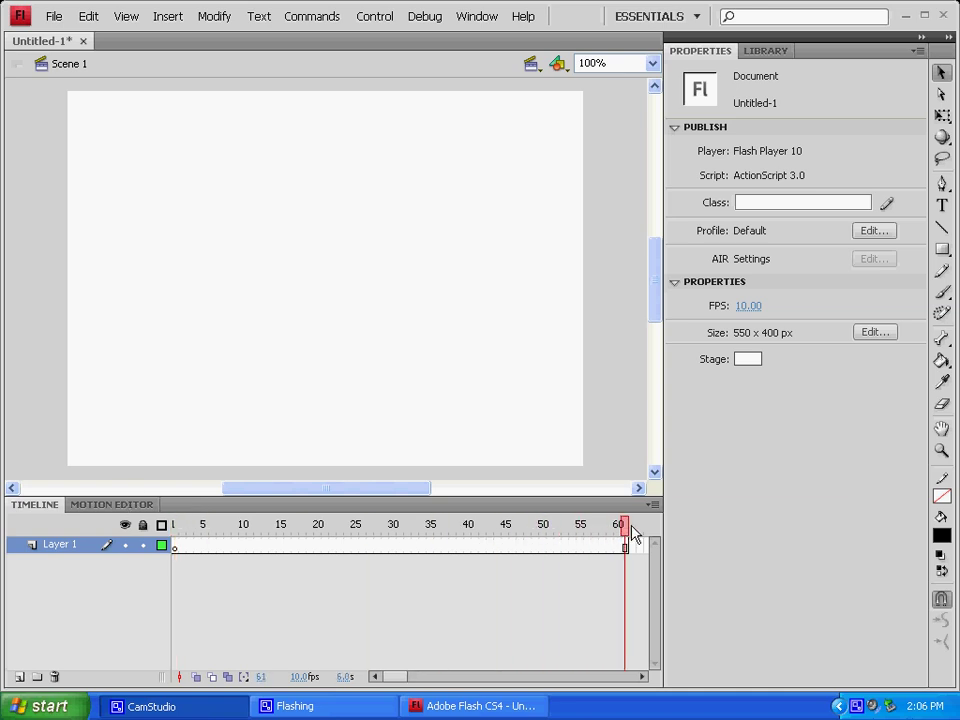
pyautogui.click(54, 16)
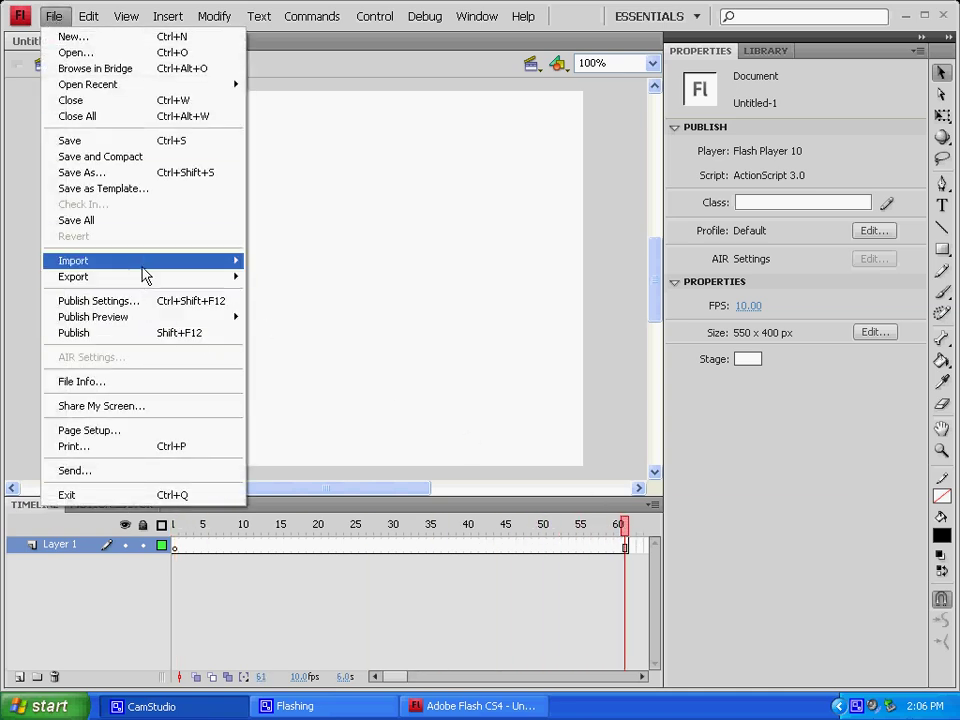
pyautogui.moveTo(142, 264)
pyautogui.click(268, 262)
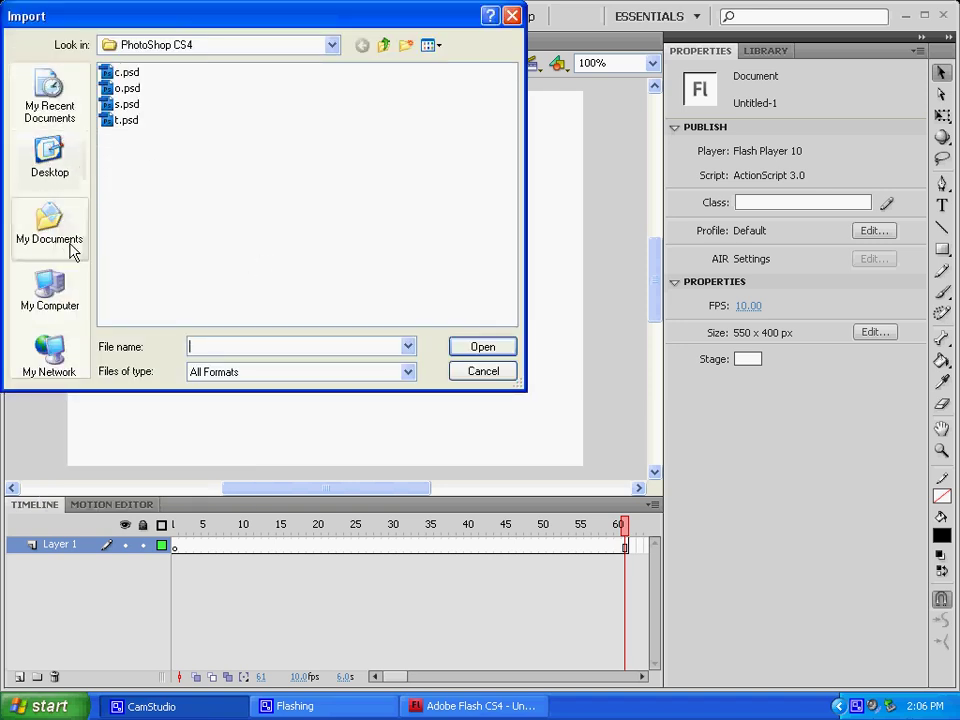
pyautogui.click(57, 313)
pyautogui.doubleClick(140, 88)
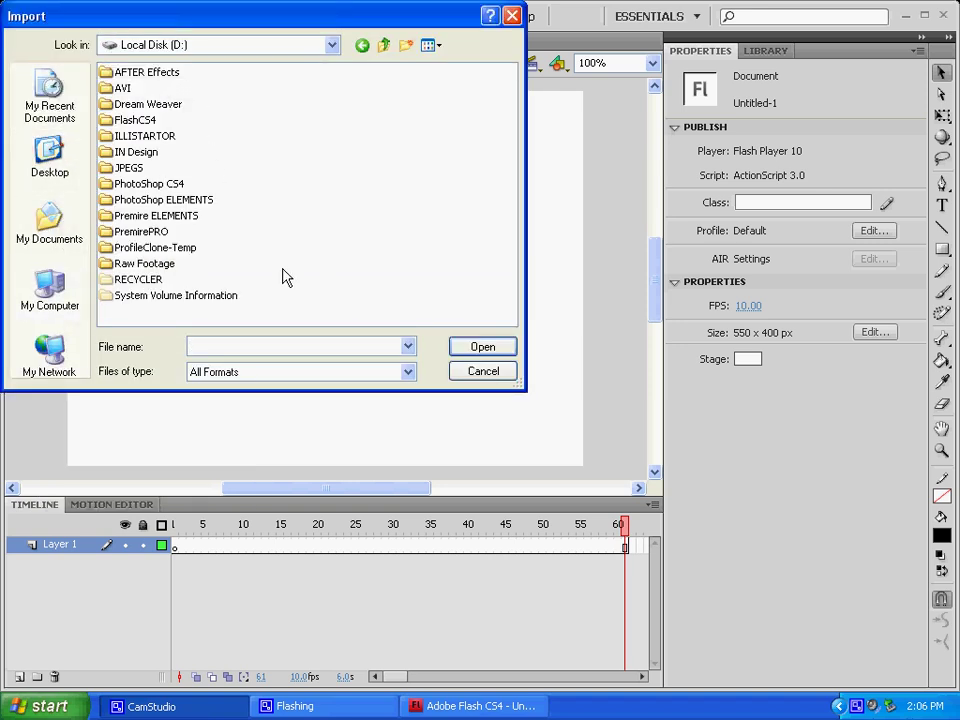
pyautogui.doubleClick(135, 170)
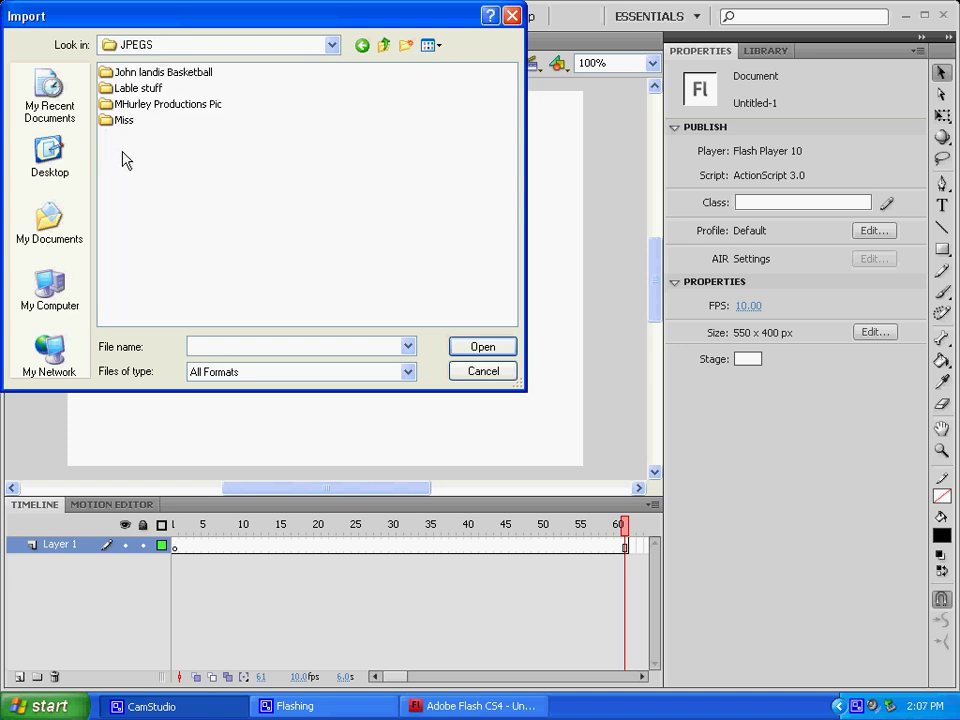
pyautogui.doubleClick(125, 122)
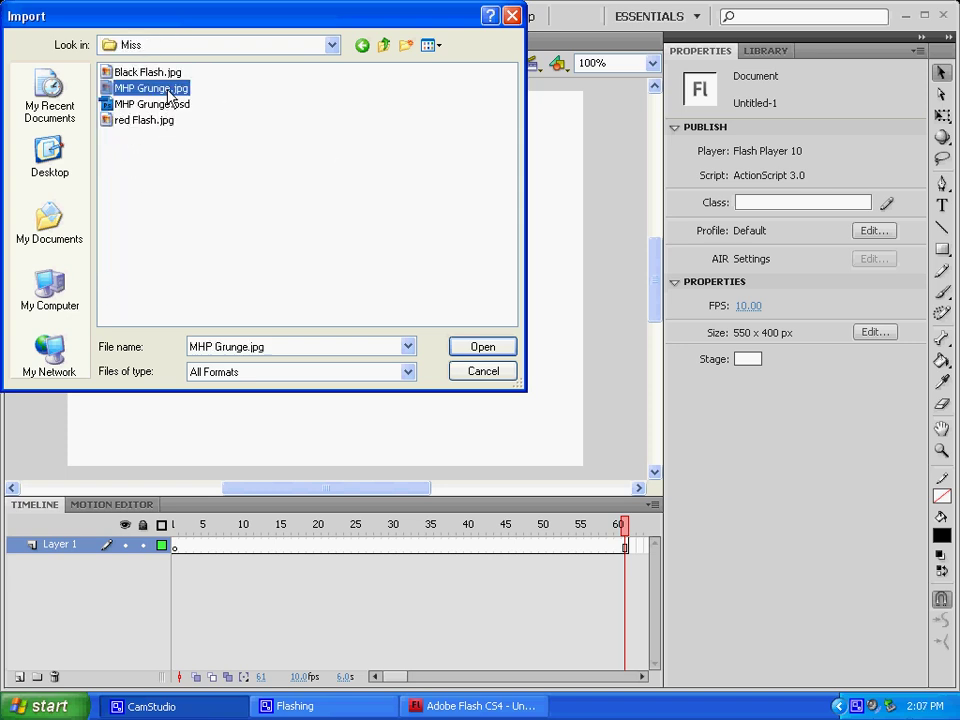
pyautogui.doubleClick(171, 90)
pyautogui.moveTo(460, 357); pyautogui.dragTo(392, 321)
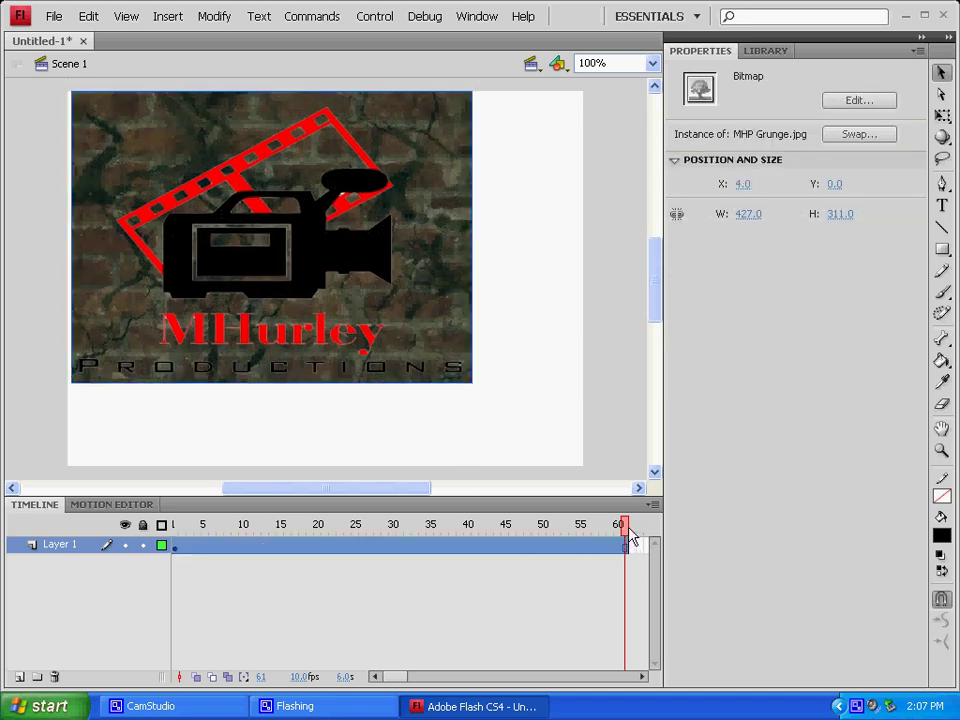
# - Add a classic tween across Layer 1's frames 1–60 and scrub to preview it
pyautogui.moveTo(634, 538); pyautogui.dragTo(176, 541)
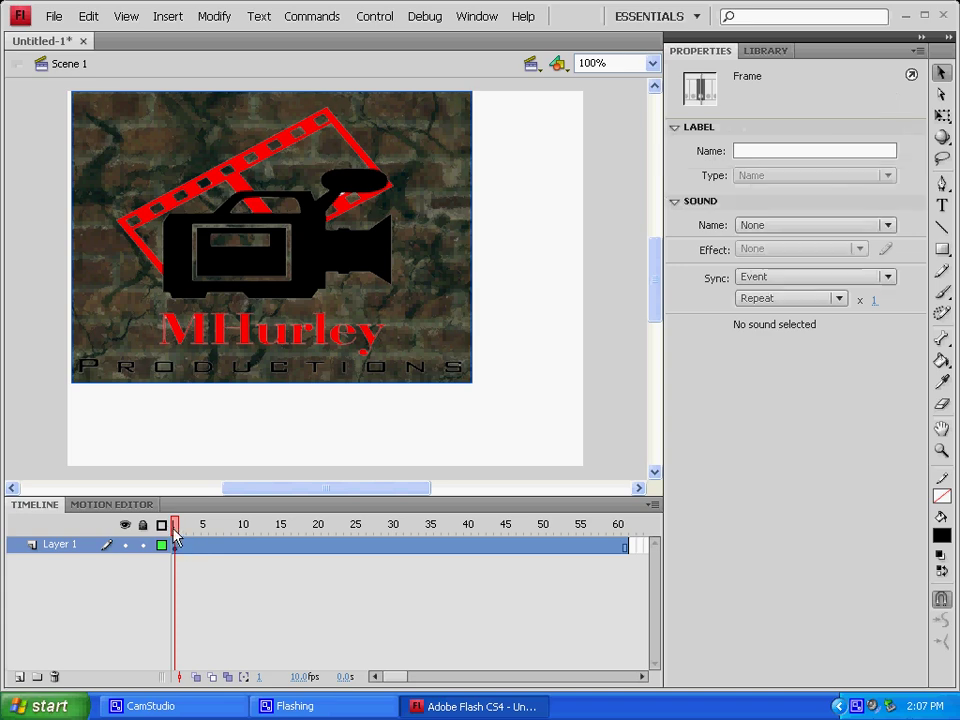
pyautogui.rightClick(177, 552)
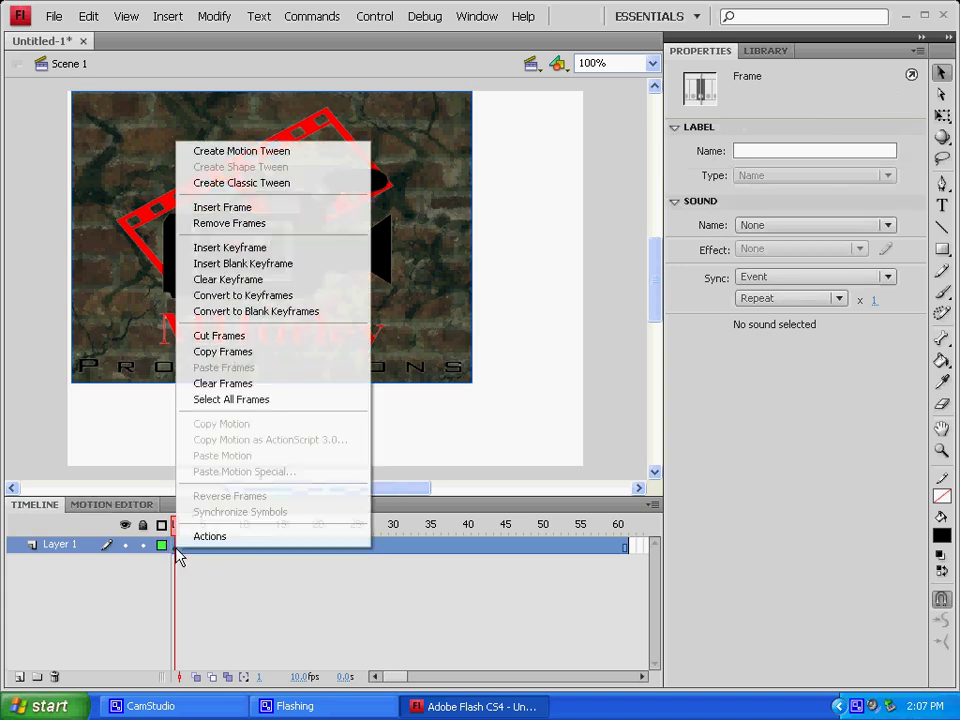
pyautogui.rightClick(626, 552)
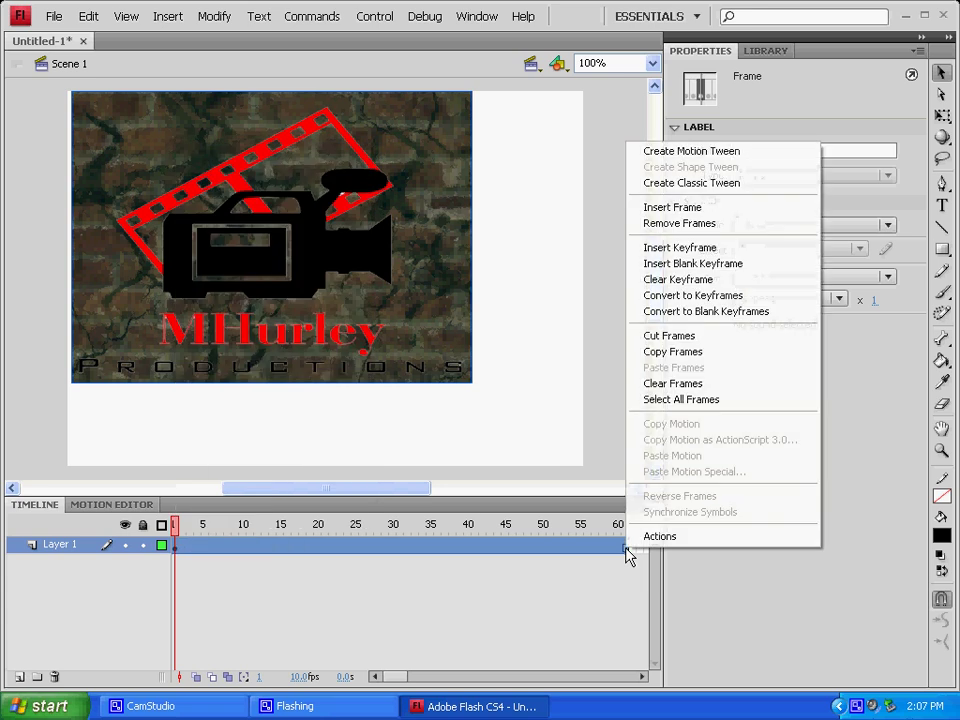
pyautogui.click(659, 185)
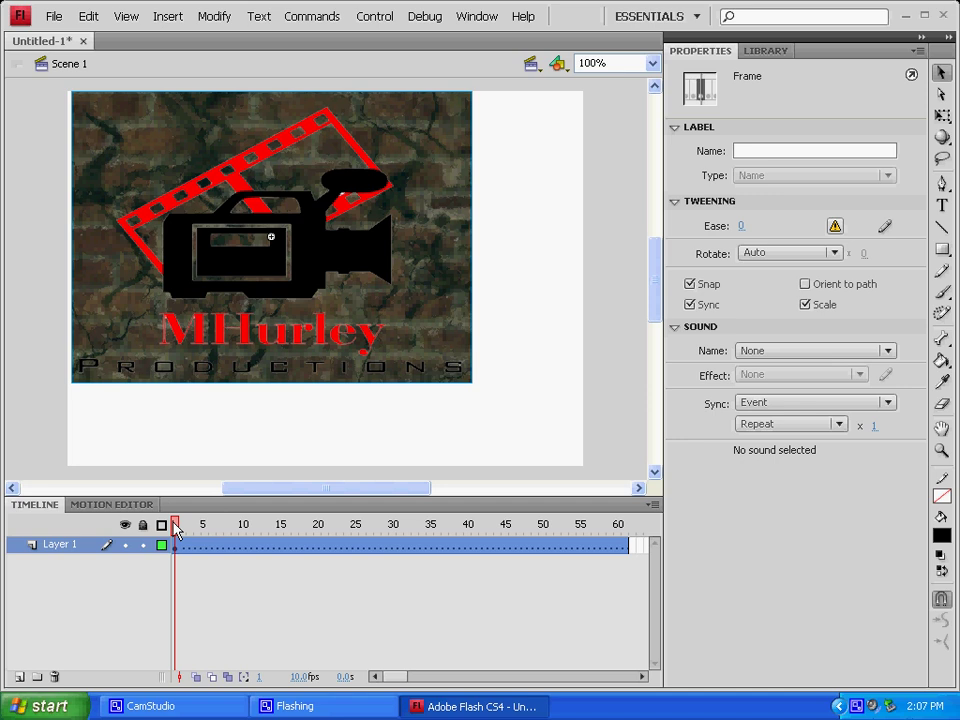
pyautogui.moveTo(175, 530)
pyautogui.mouseDown()
pyautogui.moveTo(538, 529)
pyautogui.moveTo(283, 538)
pyautogui.moveTo(636, 546)
pyautogui.moveTo(178, 521)
pyautogui.mouseUp()
# - At frame 1, scale the logo with Free Transform to about 563 × 421, filling the stage
pyautogui.click(402, 347)
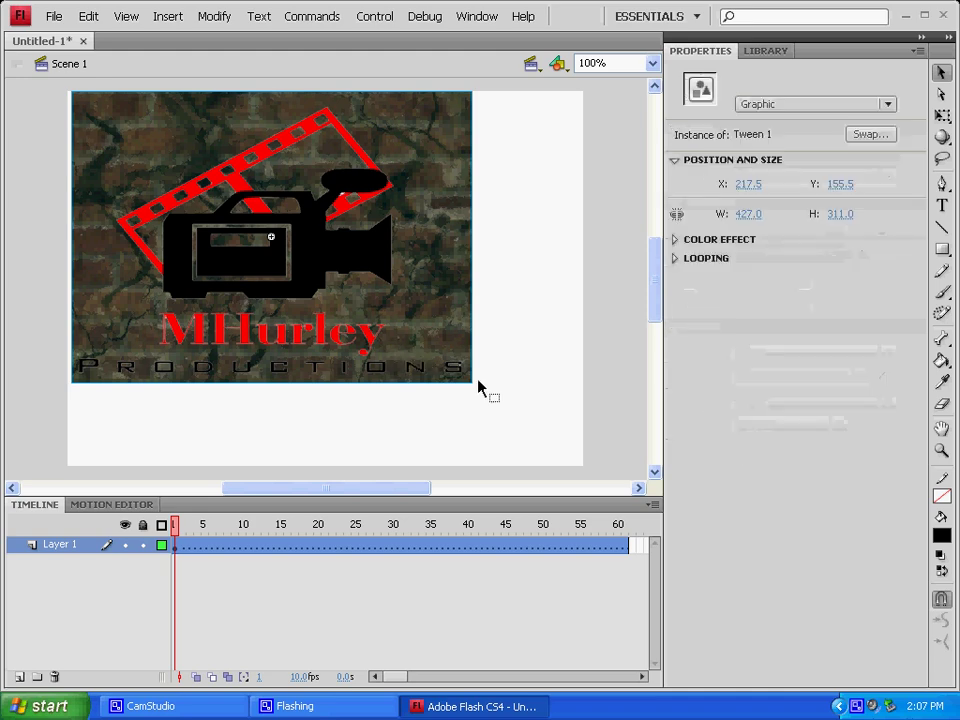
pyautogui.press('q')
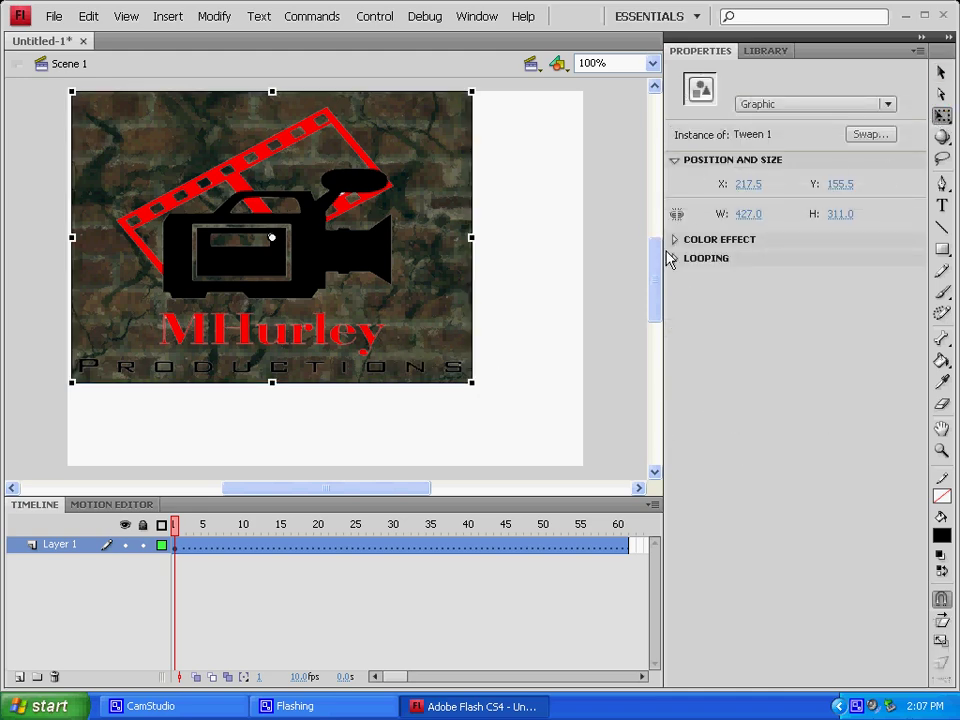
pyautogui.moveTo(472, 383); pyautogui.dragTo(516, 435)
pyautogui.moveTo(311, 321); pyautogui.dragTo(356, 349)
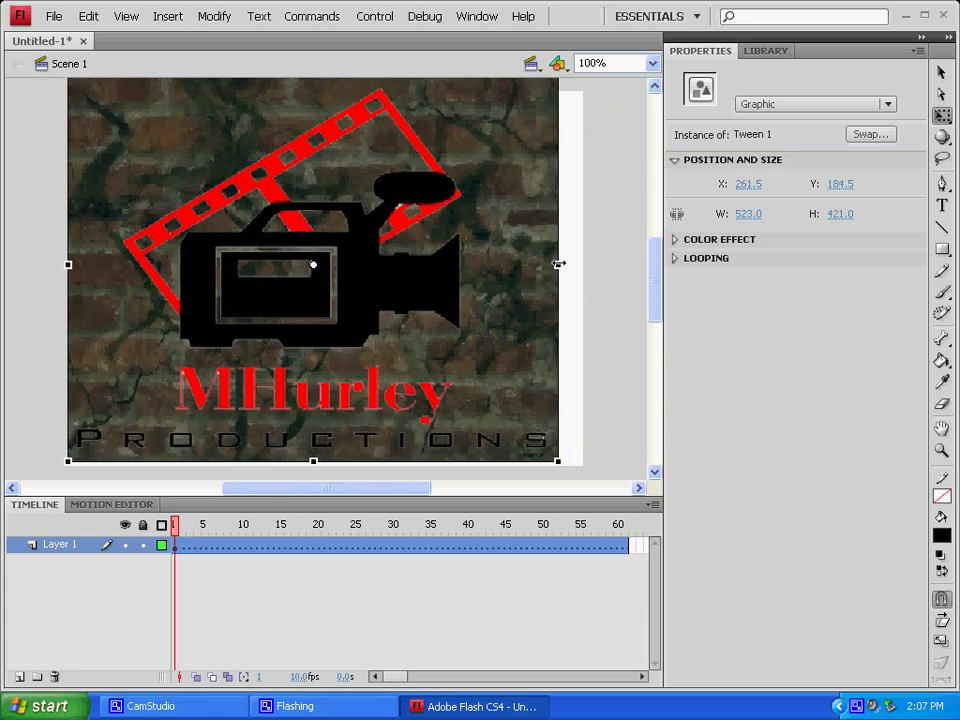
pyautogui.moveTo(558, 264); pyautogui.dragTo(595, 264)
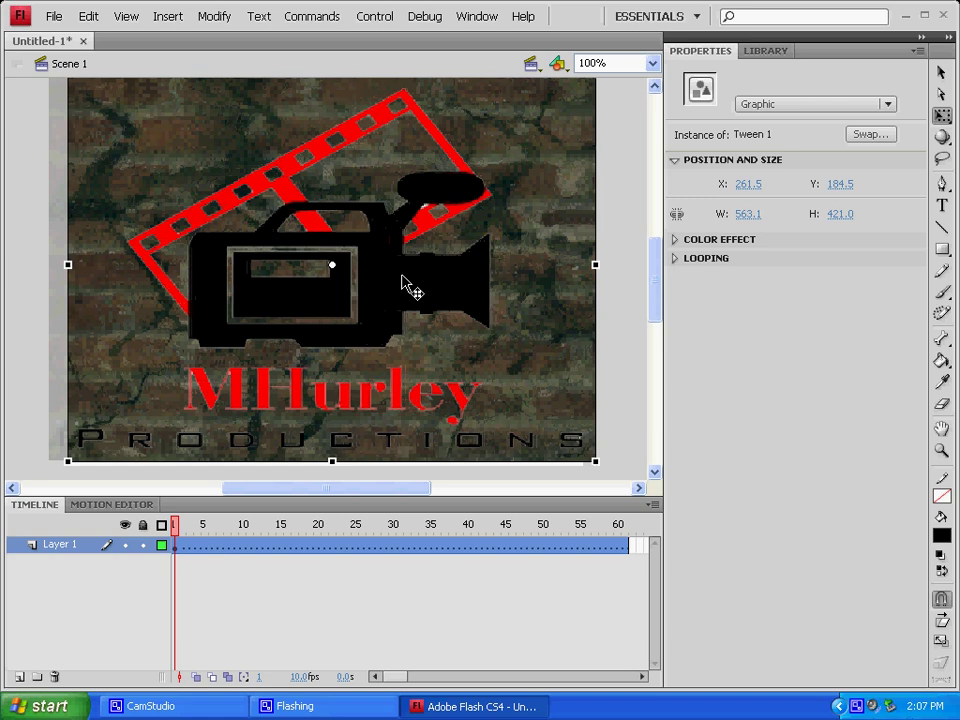
pyautogui.hotkey('shift', 'Down')
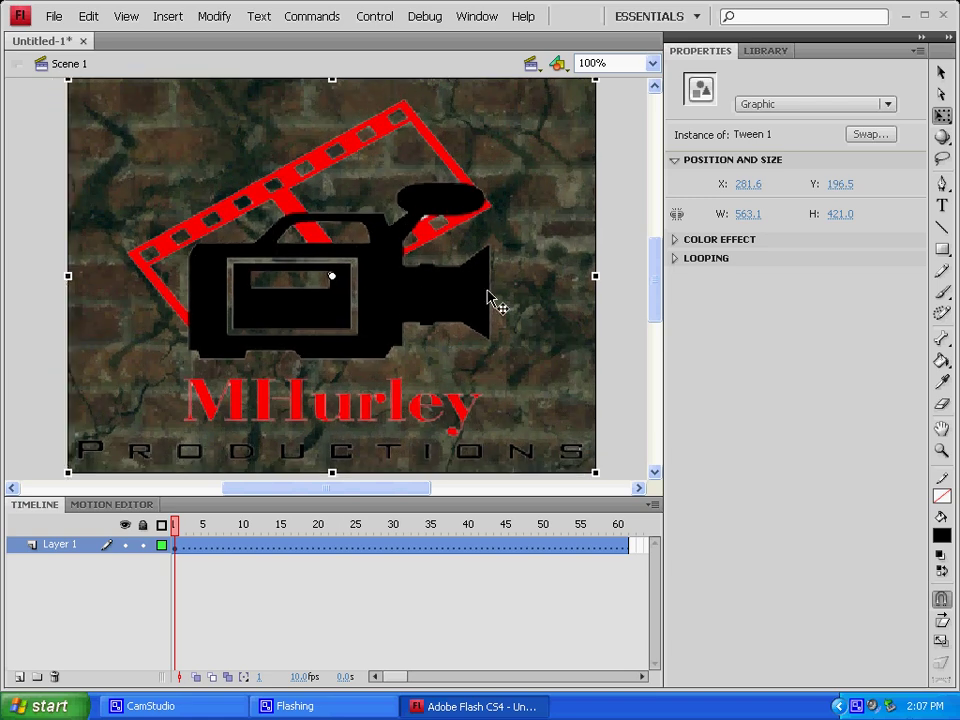
pyautogui.click(617, 360)
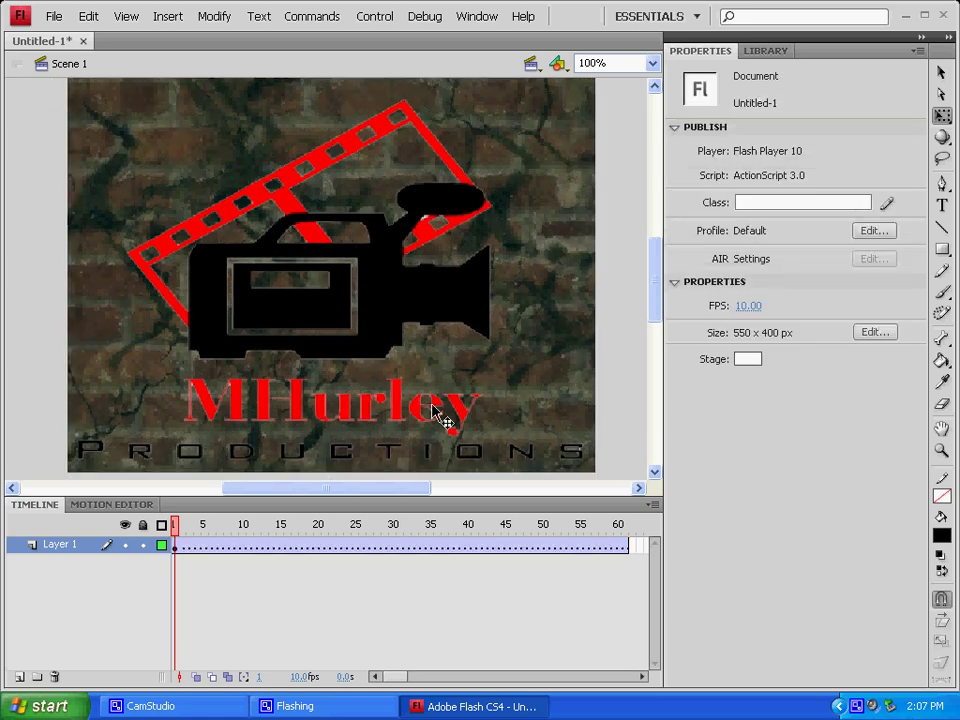
# - At frame 5, shrink the logo with Free Transform and nudge it slightly down
pyautogui.click(204, 525)
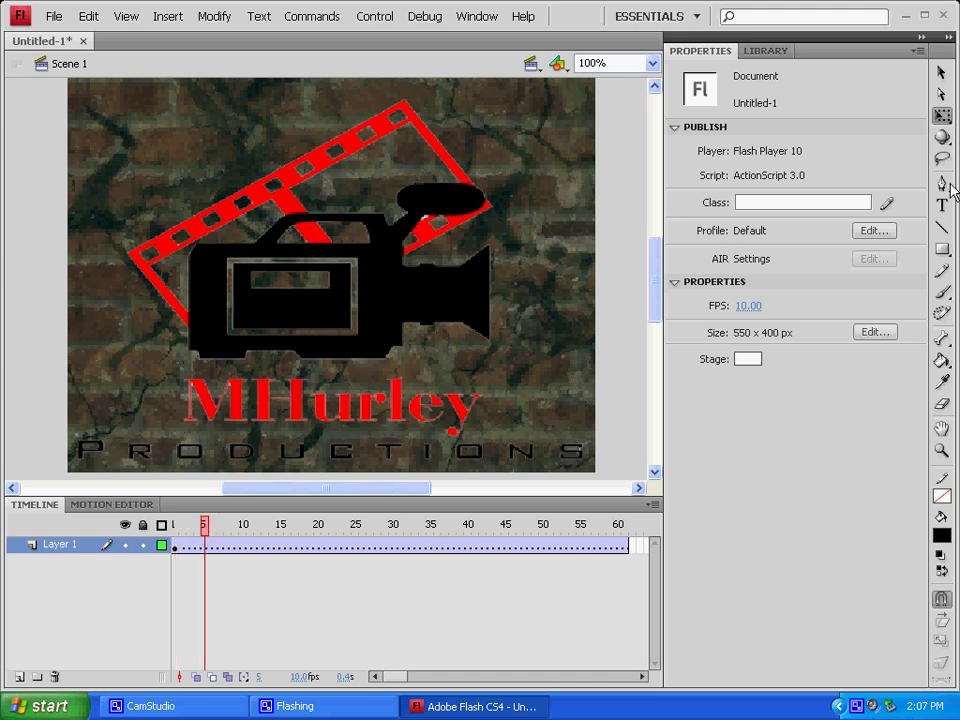
pyautogui.click(942, 115)
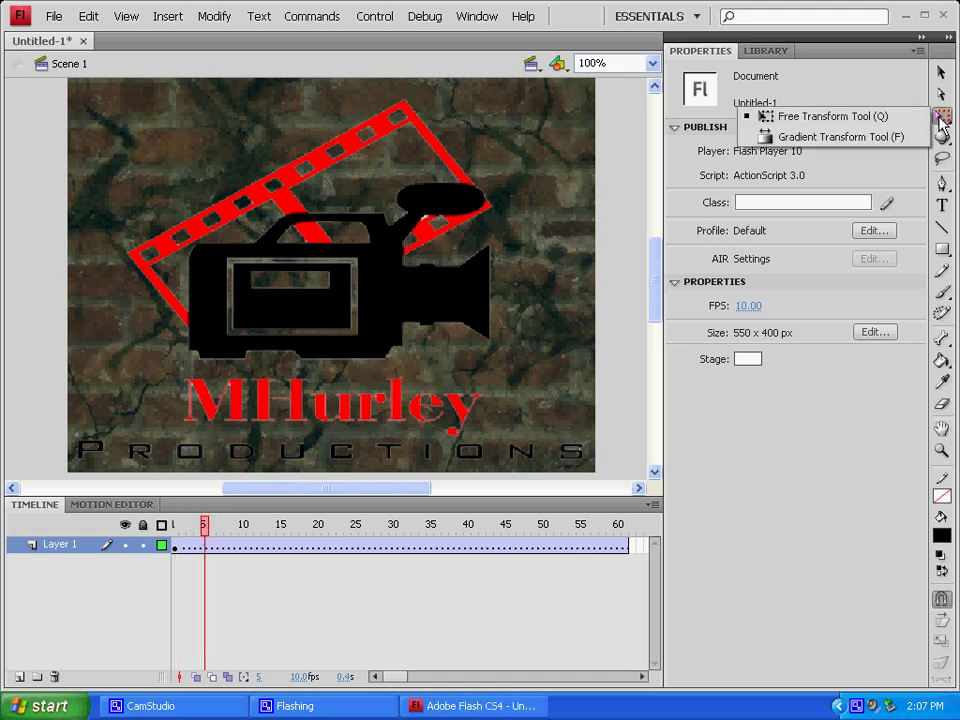
pyautogui.click(825, 116)
pyautogui.click(585, 450)
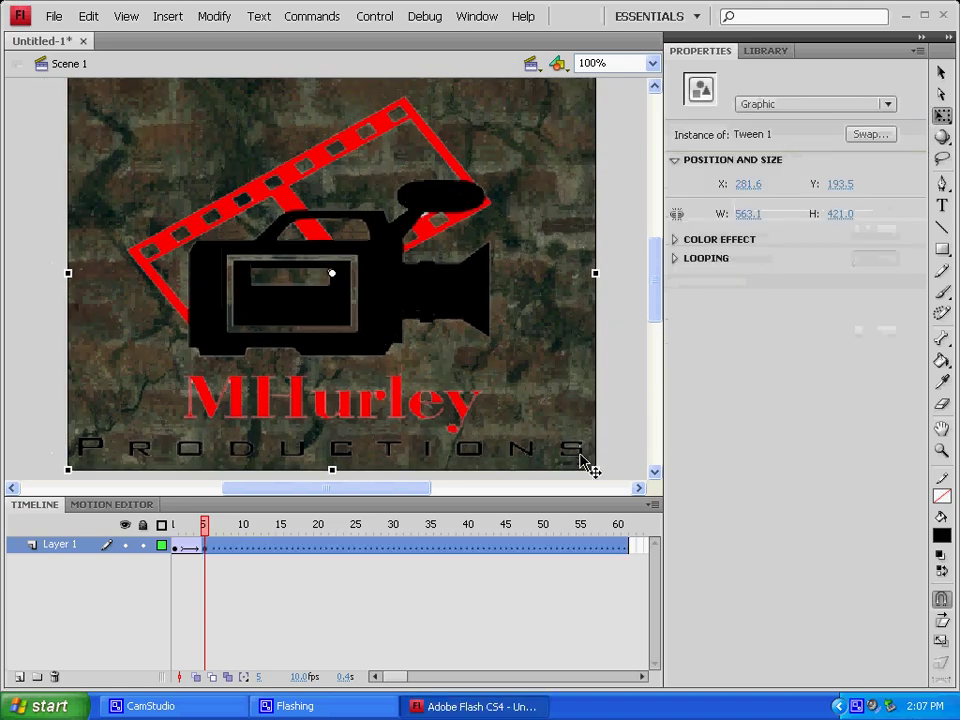
pyautogui.moveTo(585, 463); pyautogui.dragTo(557, 424)
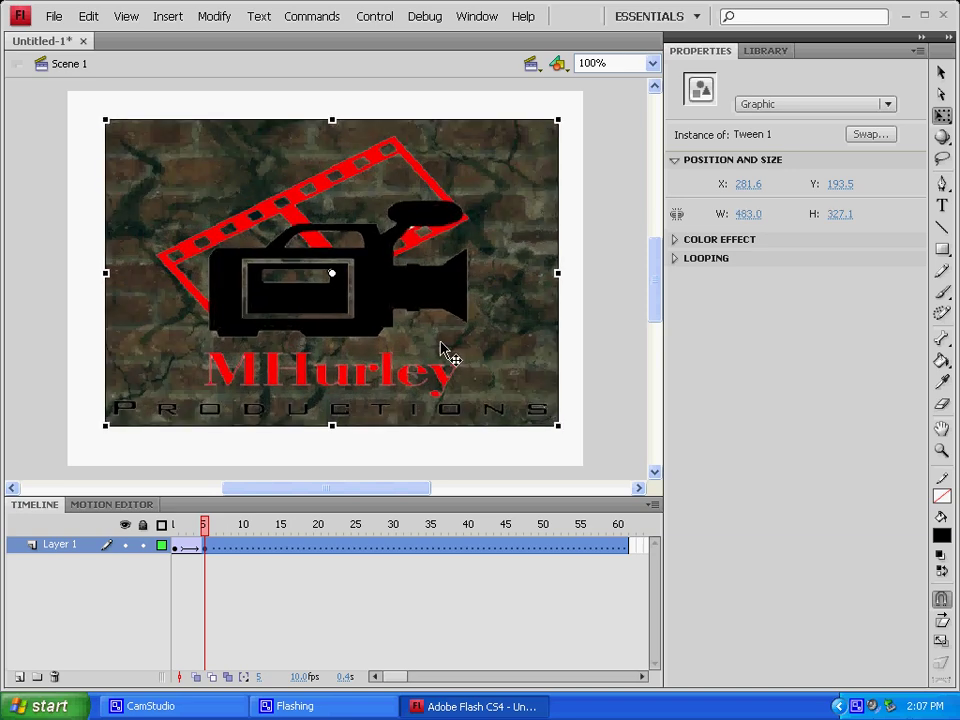
pyautogui.moveTo(441, 344); pyautogui.dragTo(441, 350)
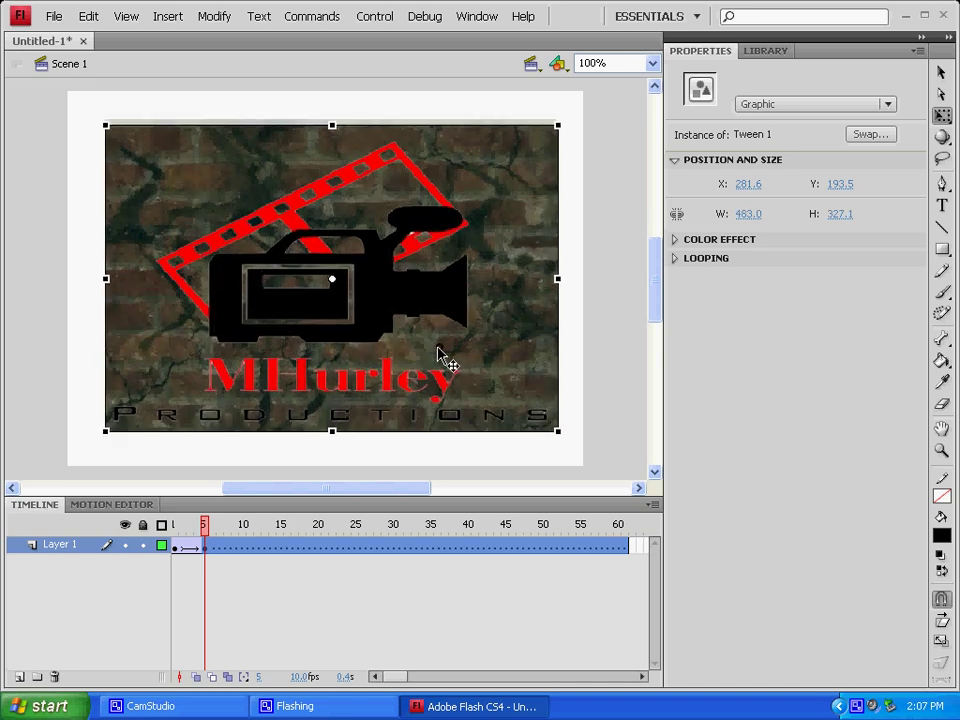
pyautogui.click(598, 395)
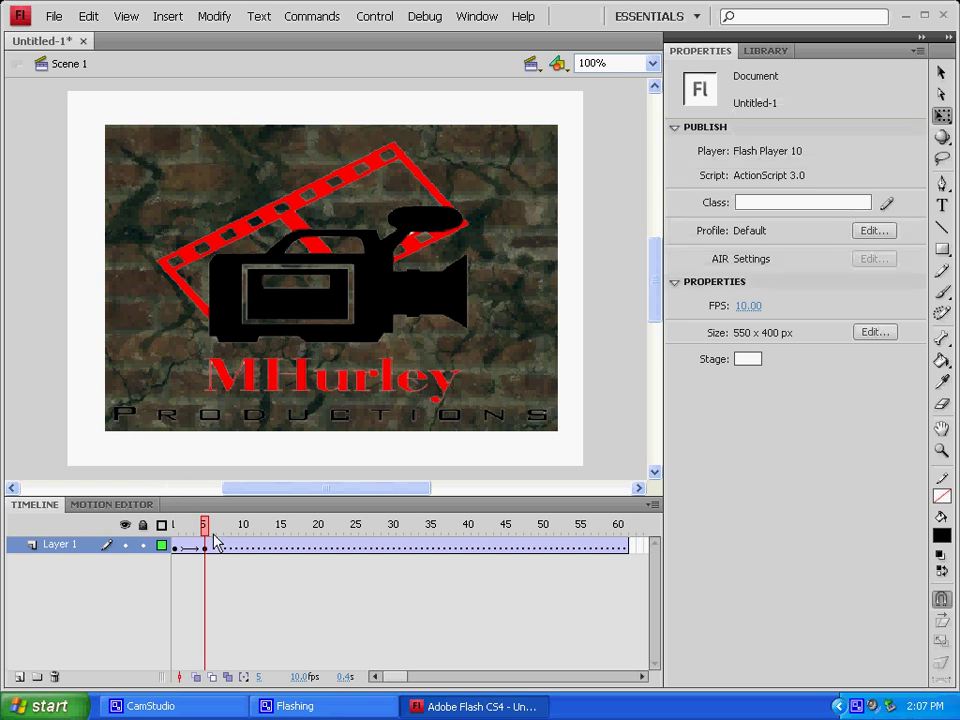
# - At frame 10, shrink the logo further to about 393 × 269
pyautogui.moveTo(207, 533); pyautogui.dragTo(244, 534)
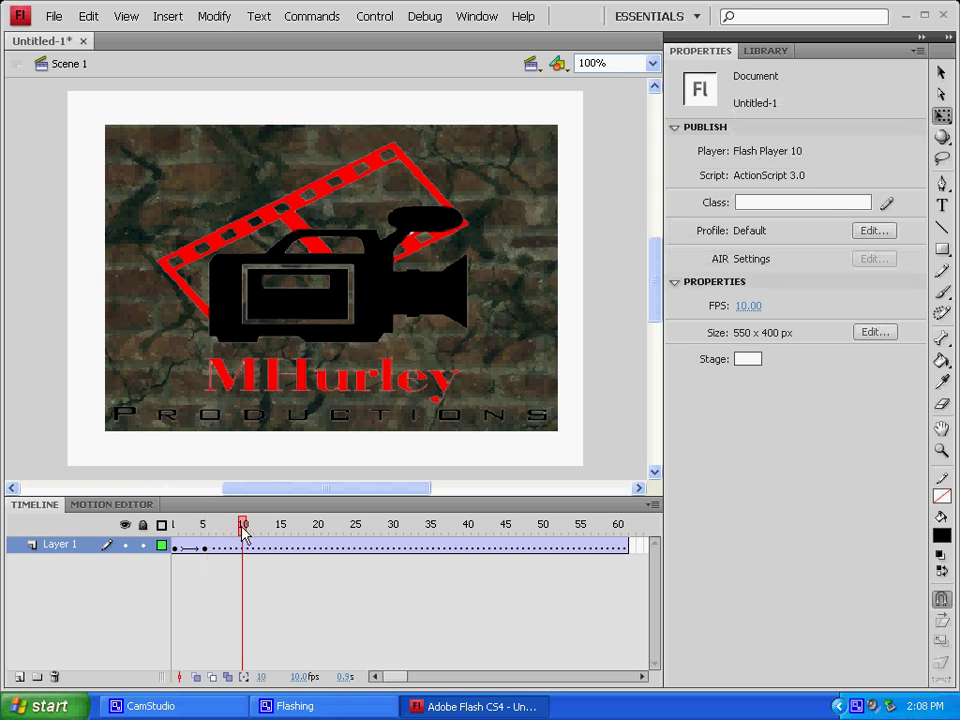
pyautogui.moveTo(942, 115); pyautogui.dragTo(864, 120)
pyautogui.moveTo(558, 431); pyautogui.dragTo(516, 397)
pyautogui.moveTo(243, 530); pyautogui.dragTo(283, 530)
# - Shrink the logo at frame 15, then shift it left and shrink it again at frame 20
pyautogui.click(441, 402)
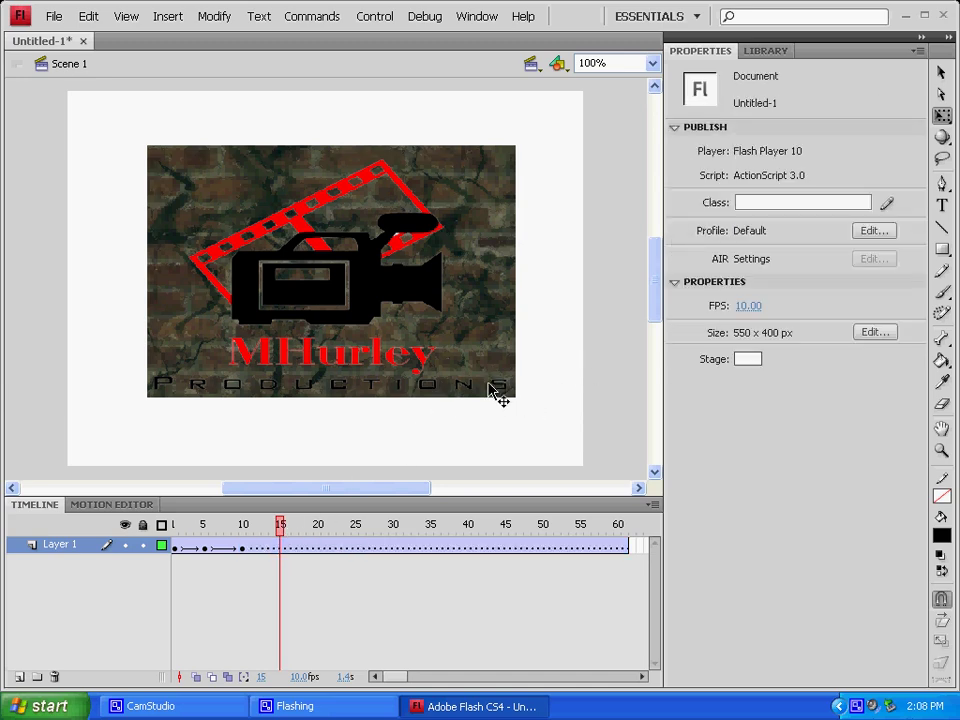
pyautogui.moveTo(494, 389); pyautogui.dragTo(457, 376)
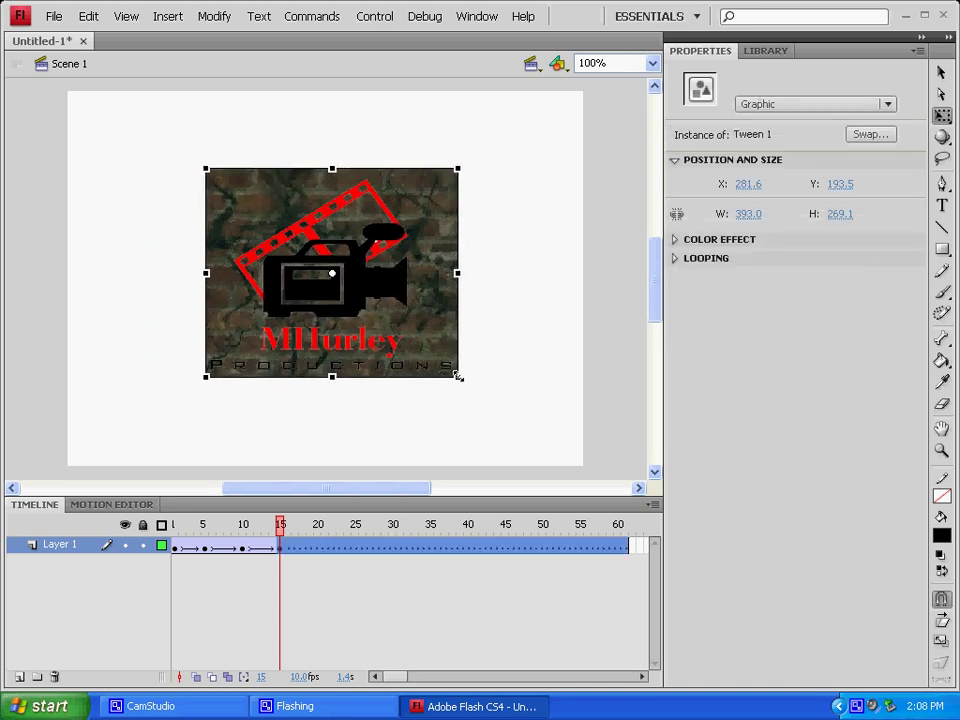
pyautogui.click(317, 525)
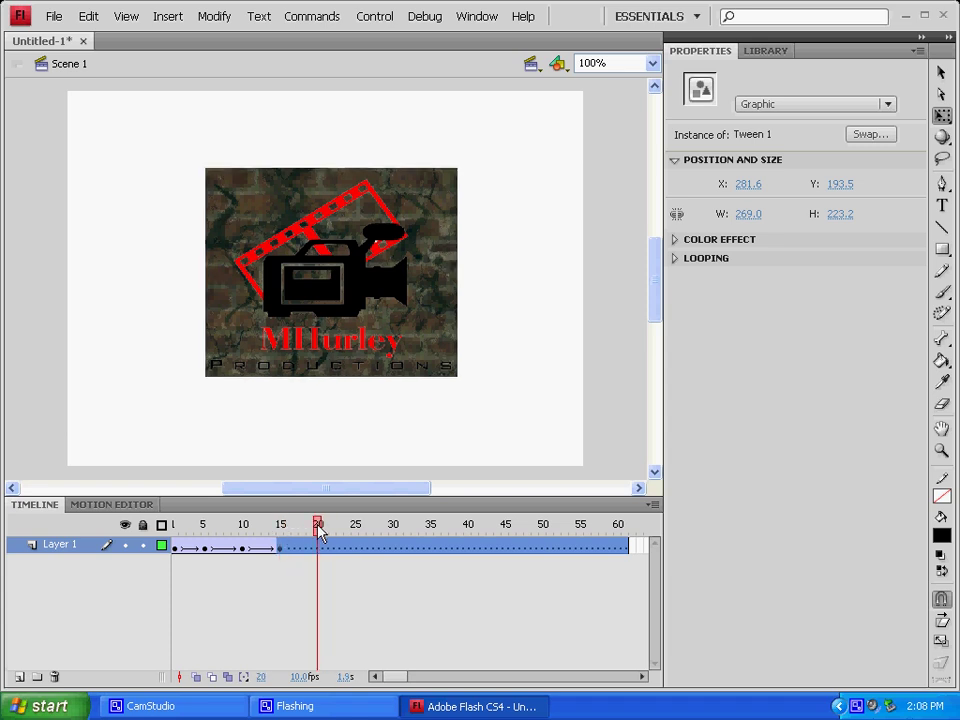
pyautogui.moveTo(380, 368); pyautogui.dragTo(374, 366)
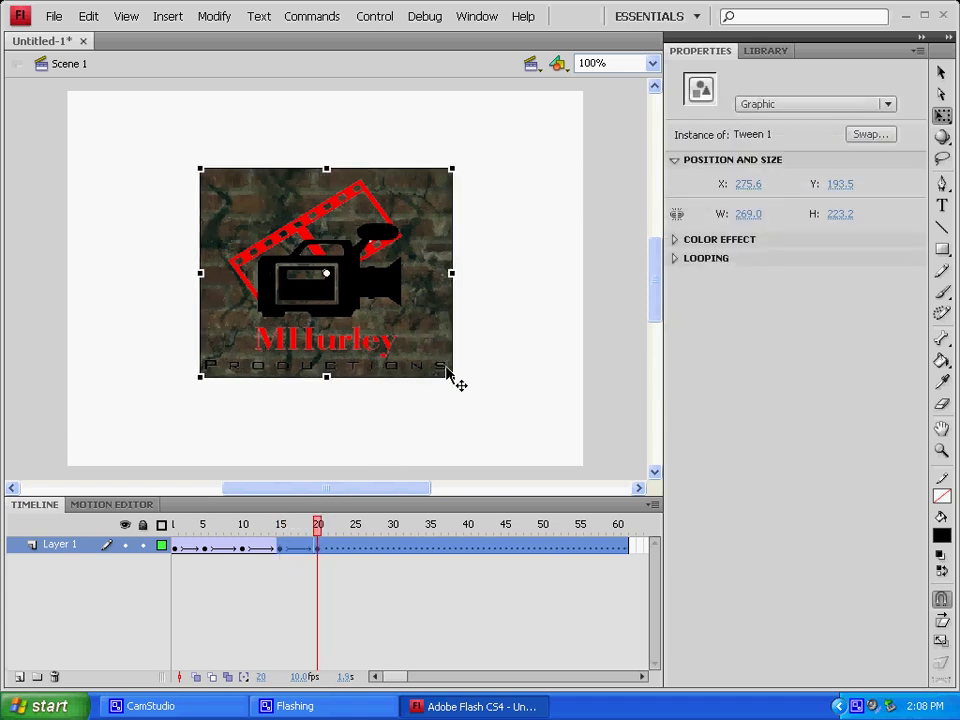
pyautogui.moveTo(452, 376); pyautogui.dragTo(412, 355)
pyautogui.click(437, 437)
# - Nudge the logo left at frame 25, then keyframe and narrow it at frame 30 to about 79 × 101
pyautogui.moveTo(319, 524); pyautogui.dragTo(356, 535)
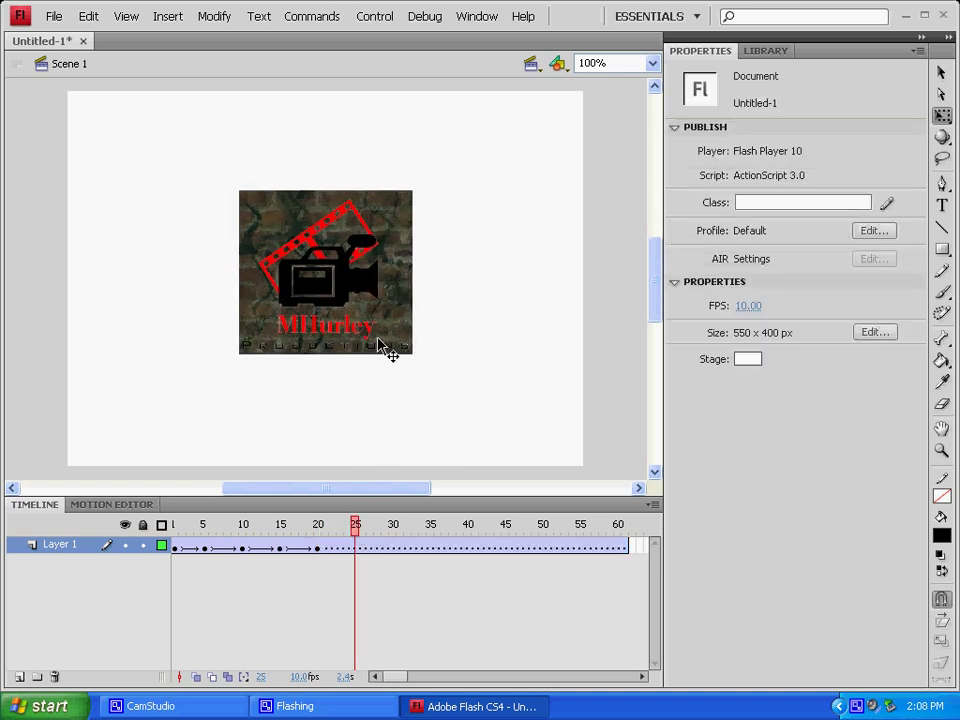
pyautogui.moveTo(408, 352); pyautogui.dragTo(379, 338)
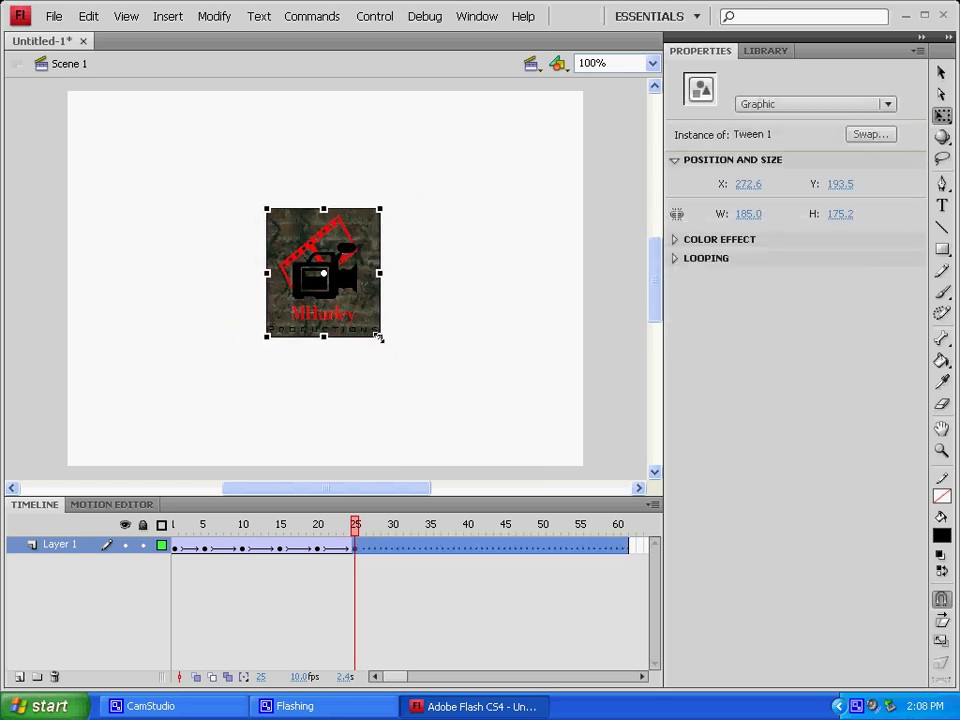
pyautogui.click(422, 412)
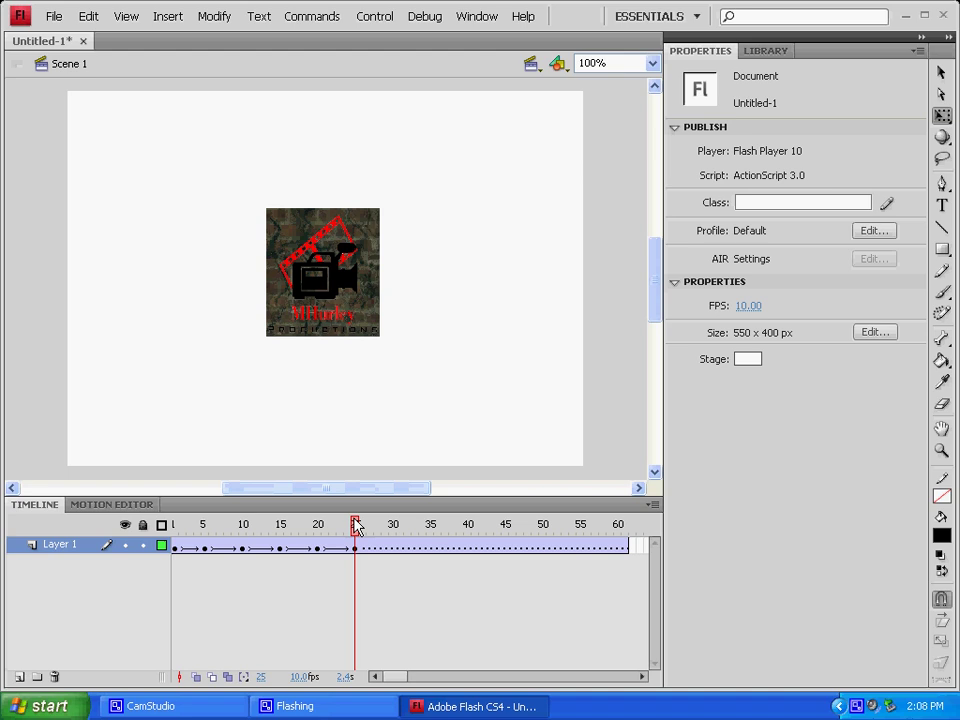
pyautogui.moveTo(357, 527); pyautogui.dragTo(397, 530)
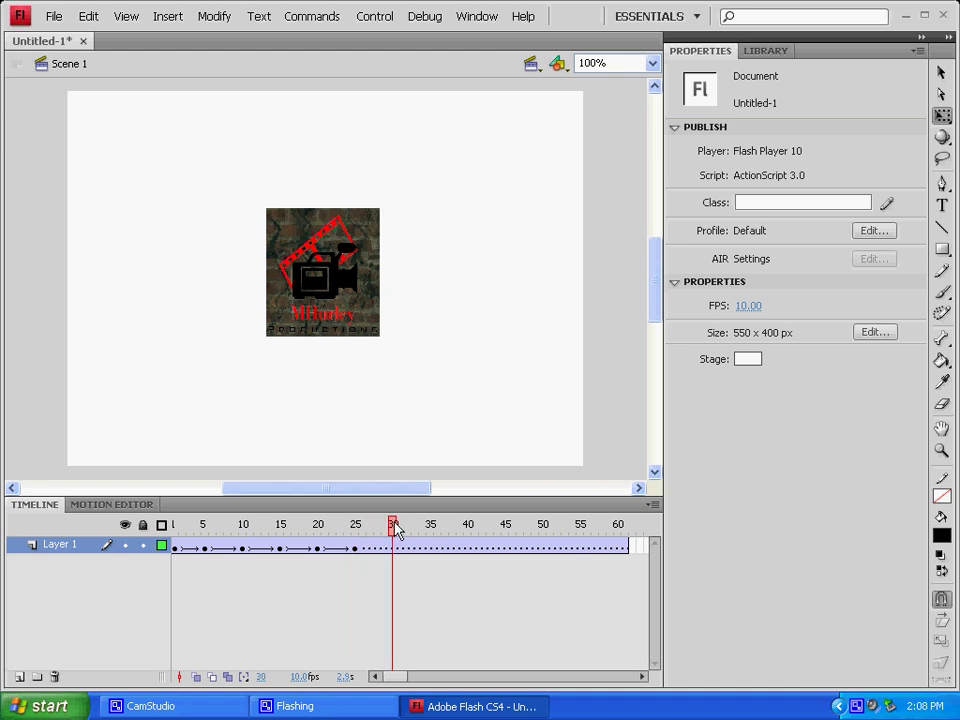
pyautogui.click(371, 331)
pyautogui.press('F6')
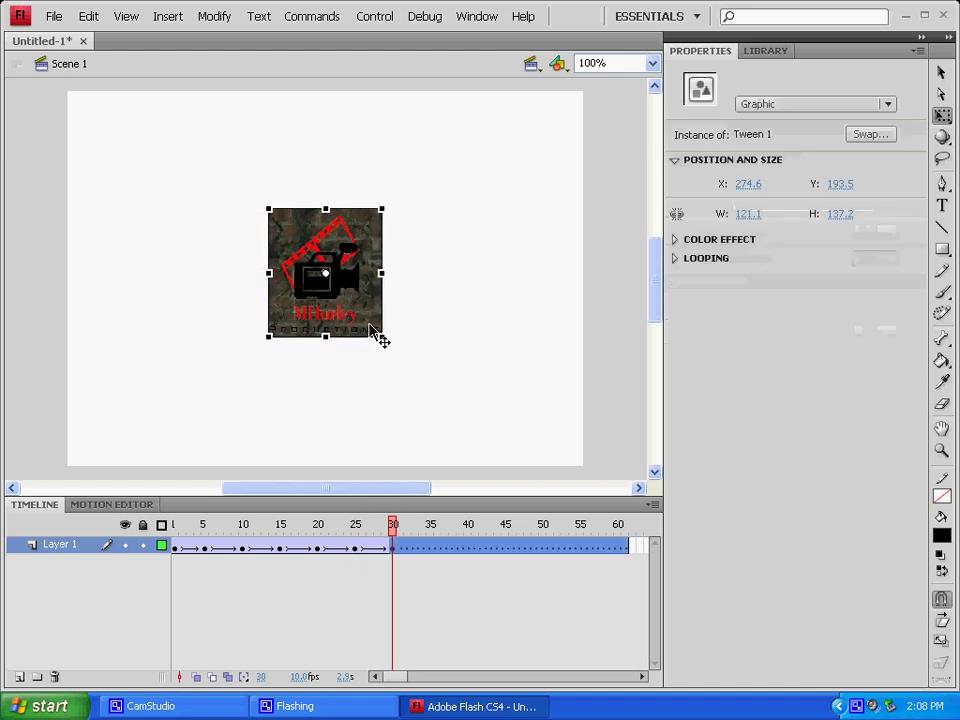
pyautogui.moveTo(380, 337); pyautogui.dragTo(362, 320)
pyautogui.moveTo(388, 528); pyautogui.dragTo(433, 526)
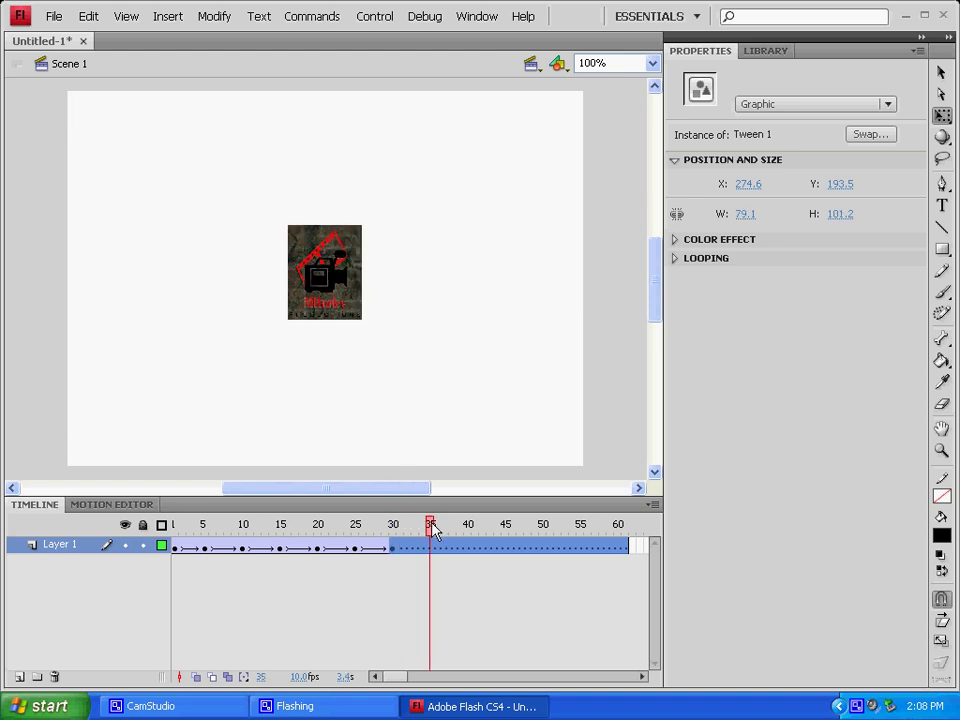
# - Shrink the logo at frames 35, 40 and 45, down to a 21.1 × 7.2 sliver
pyautogui.click(360, 328)
pyautogui.moveTo(355, 318); pyautogui.dragTo(348, 298)
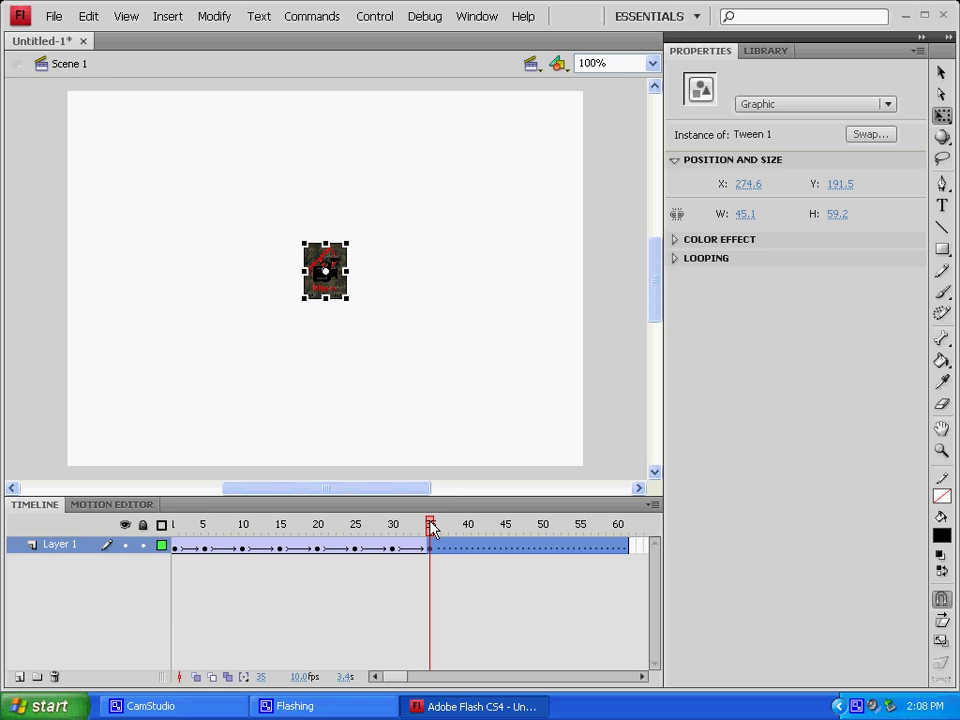
pyautogui.moveTo(429, 524); pyautogui.dragTo(466, 526)
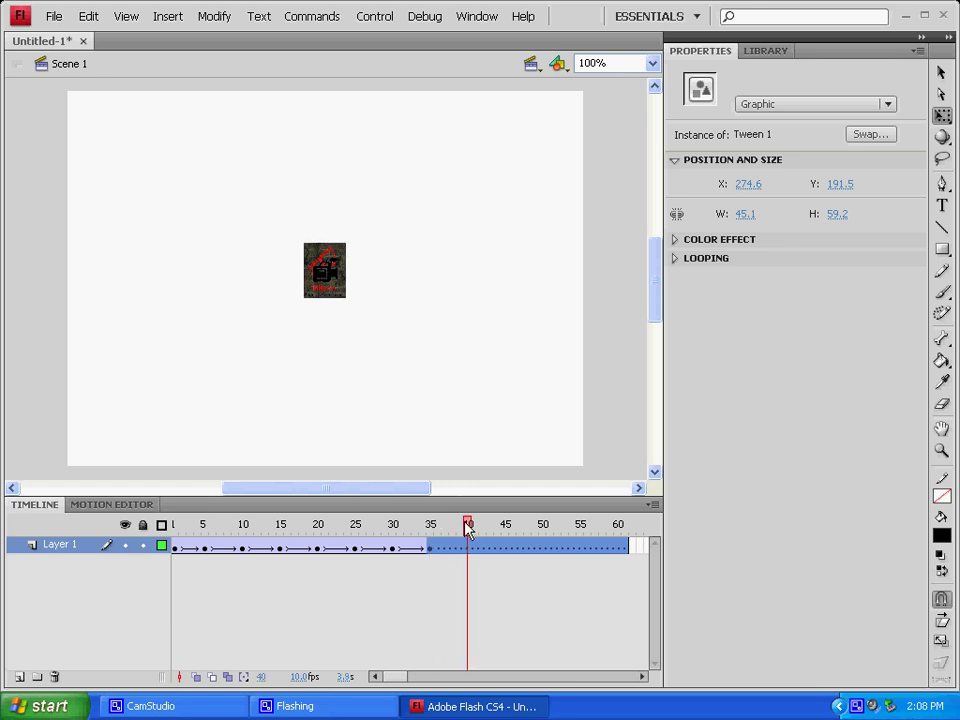
pyautogui.click(343, 289)
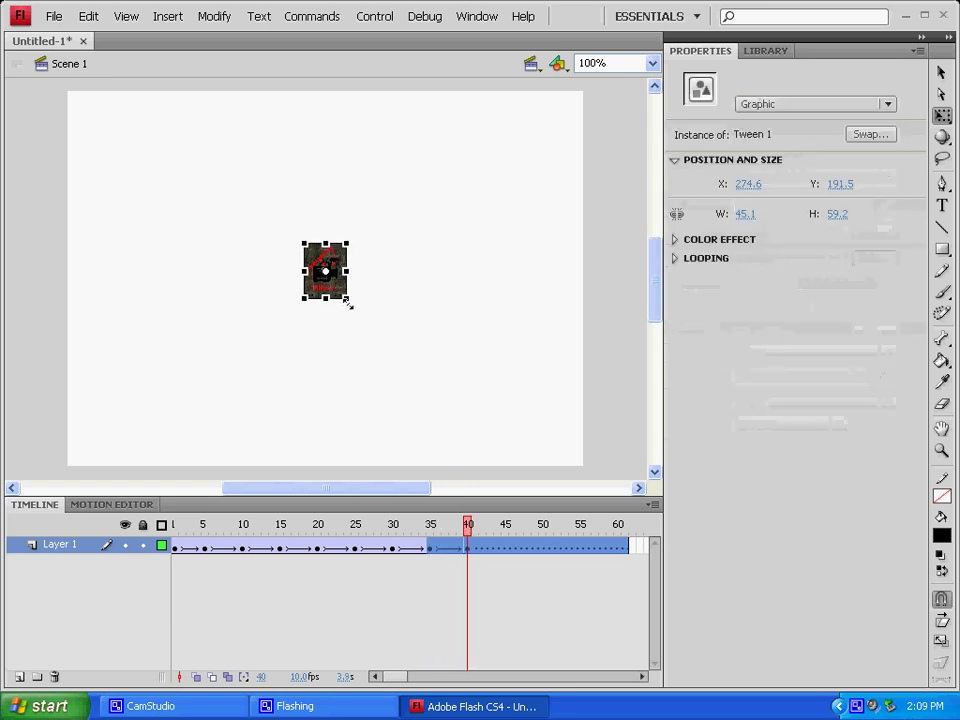
pyautogui.moveTo(347, 302); pyautogui.dragTo(335, 290)
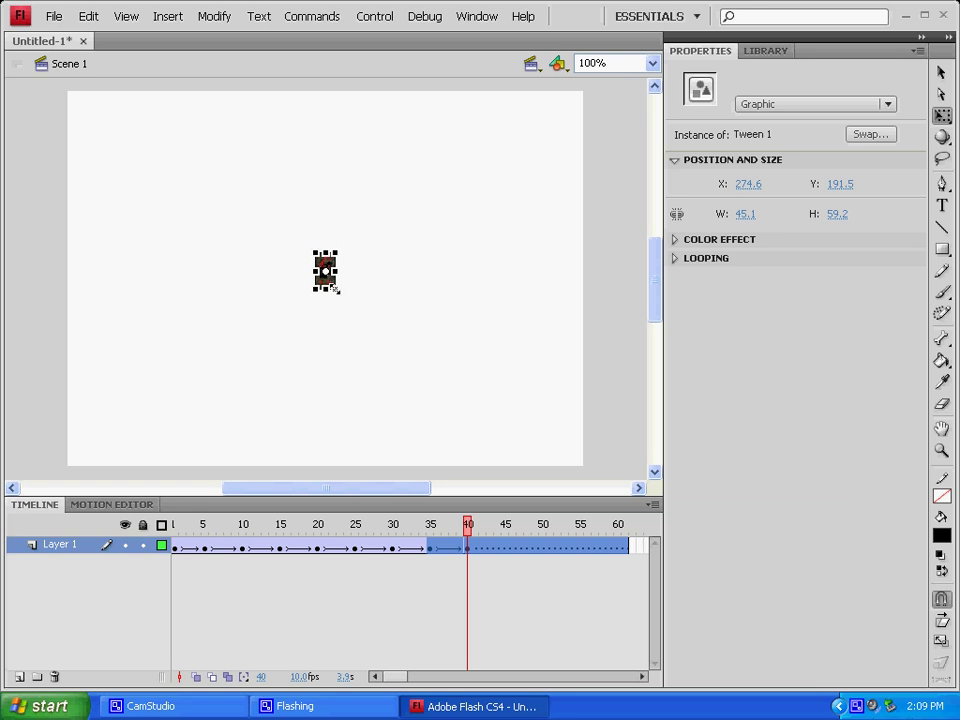
pyautogui.moveTo(471, 497); pyautogui.dragTo(471, 512)
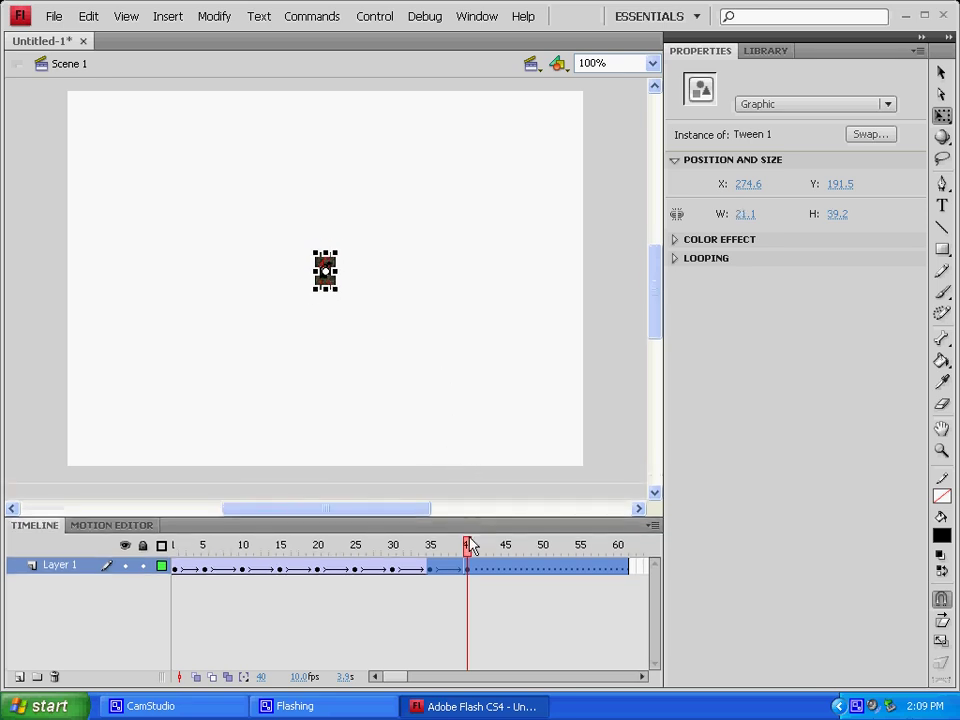
pyautogui.moveTo(471, 545); pyautogui.dragTo(505, 545)
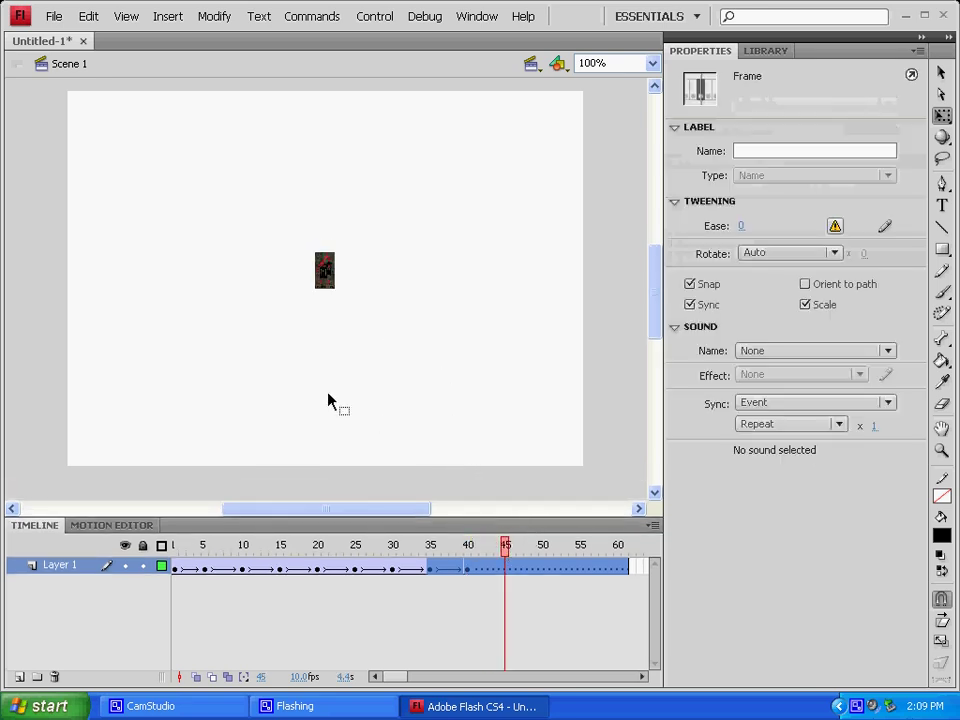
pyautogui.click(338, 289)
pyautogui.click(329, 281)
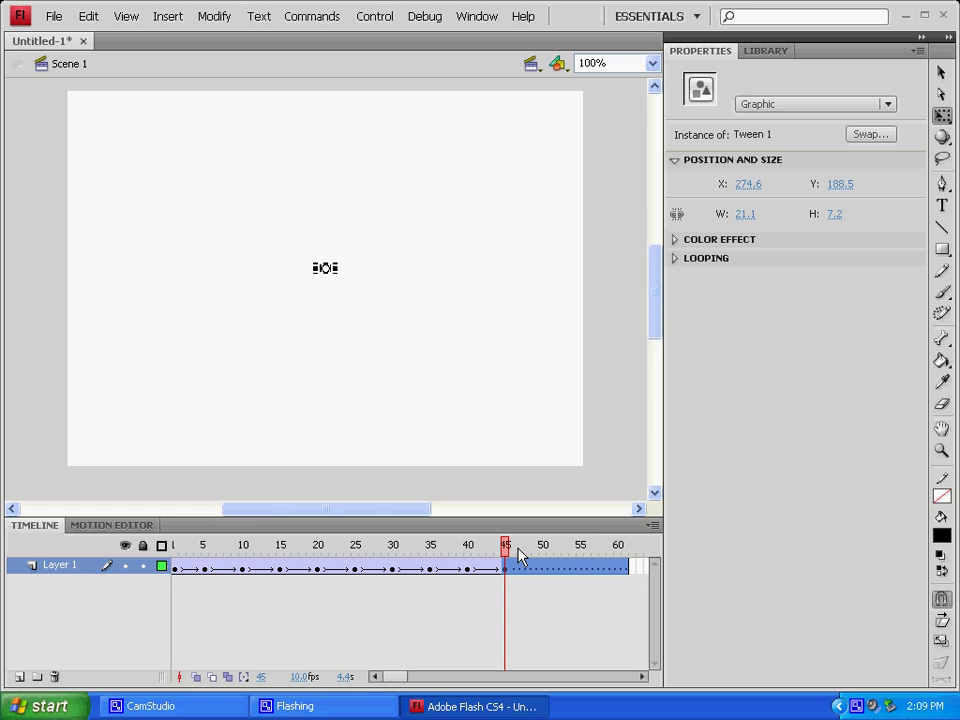
# - Move the tiny logo over frames 50 and 55 into the top-right corner at X 570.5, Y 3.6
pyautogui.moveTo(506, 548); pyautogui.dragTo(543, 549)
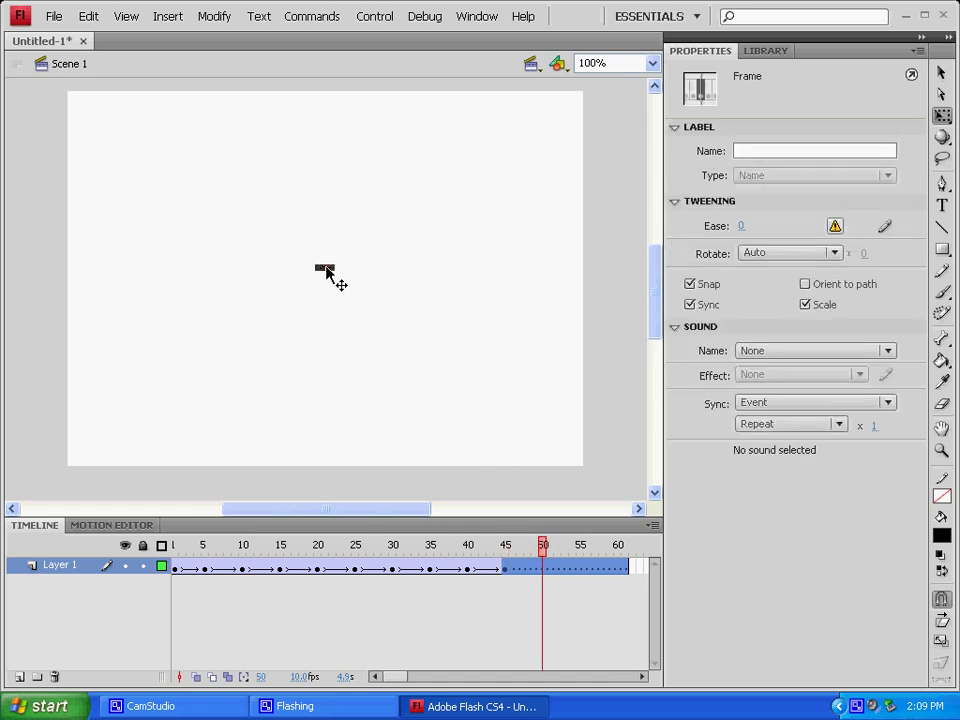
pyautogui.moveTo(327, 271); pyautogui.dragTo(553, 117)
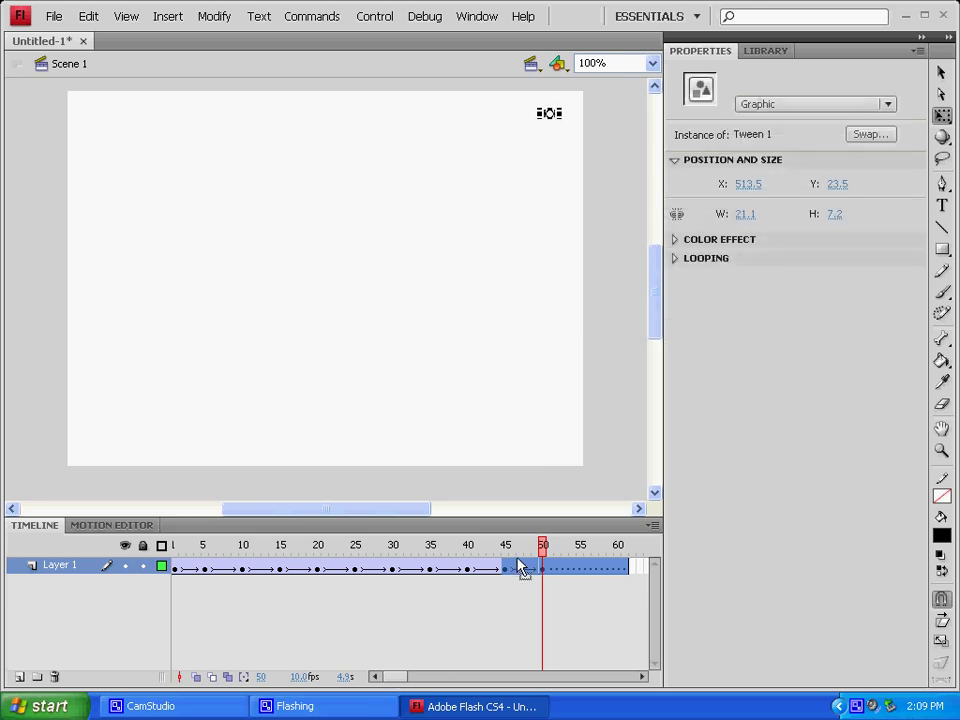
pyautogui.moveTo(543, 558); pyautogui.dragTo(580, 565)
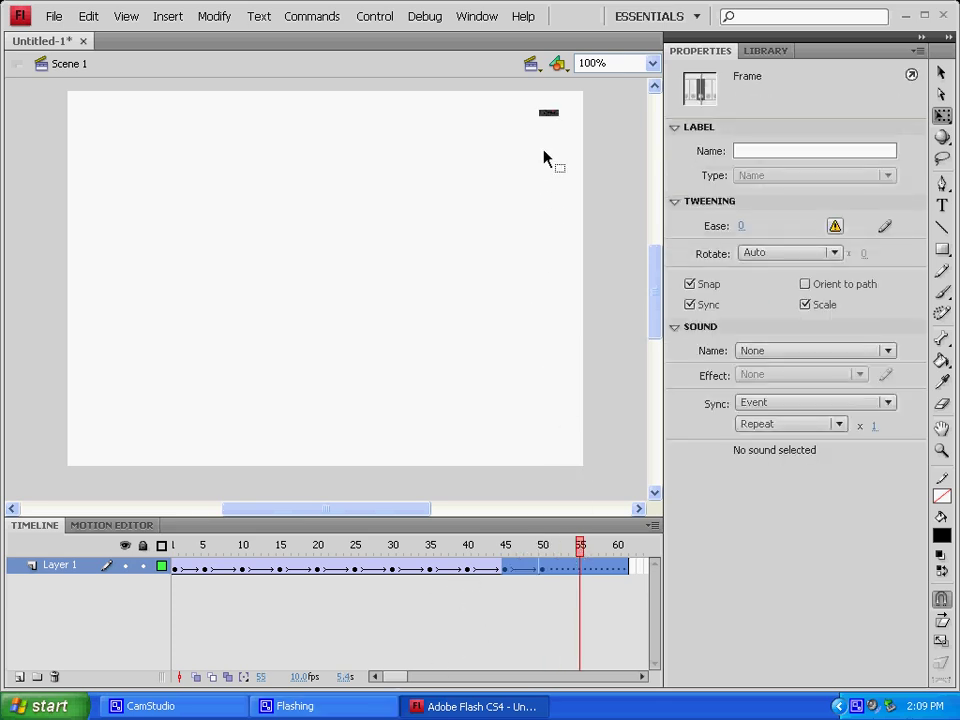
pyautogui.moveTo(548, 116); pyautogui.dragTo(603, 95)
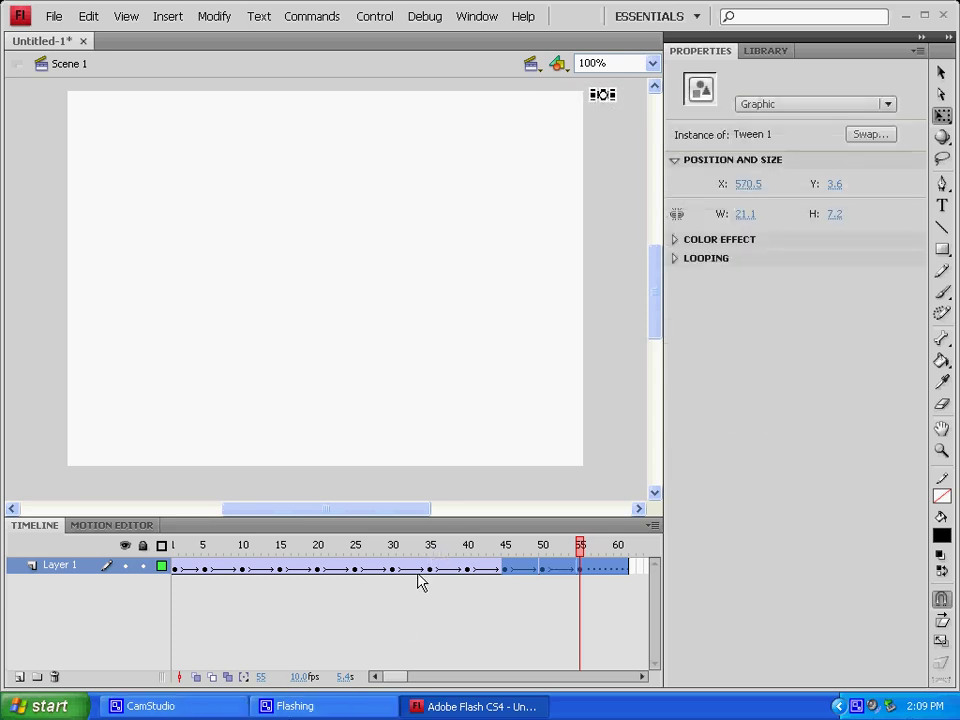
pyautogui.moveTo(585, 555); pyautogui.dragTo(131, 514)
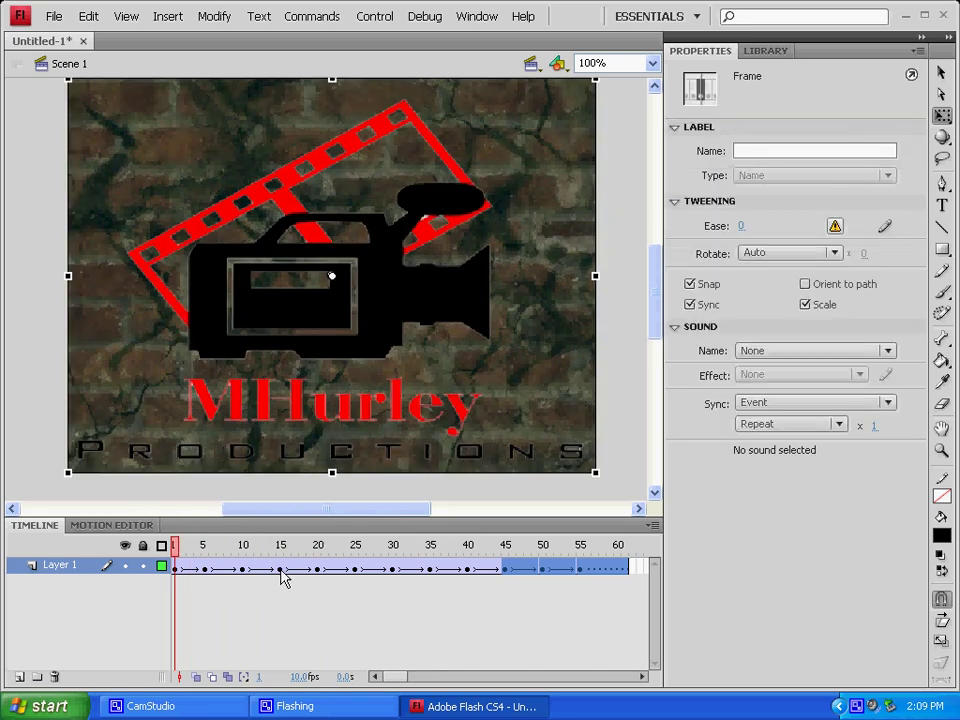
pyautogui.press('Return')
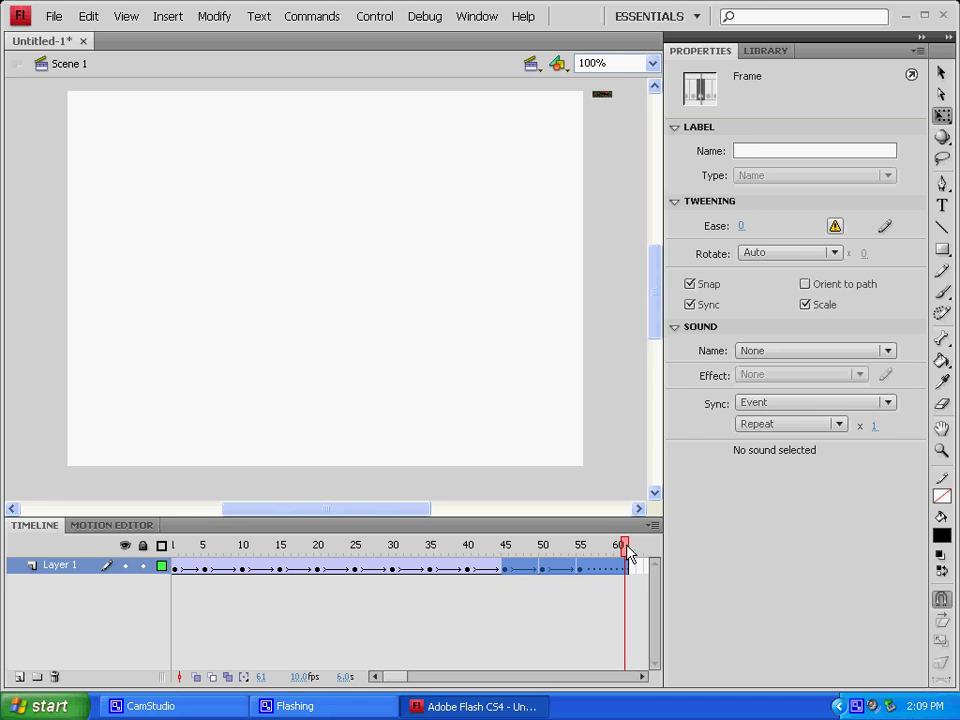
pyautogui.moveTo(628, 550); pyautogui.dragTo(122, 523)
pyautogui.click(235, 569)
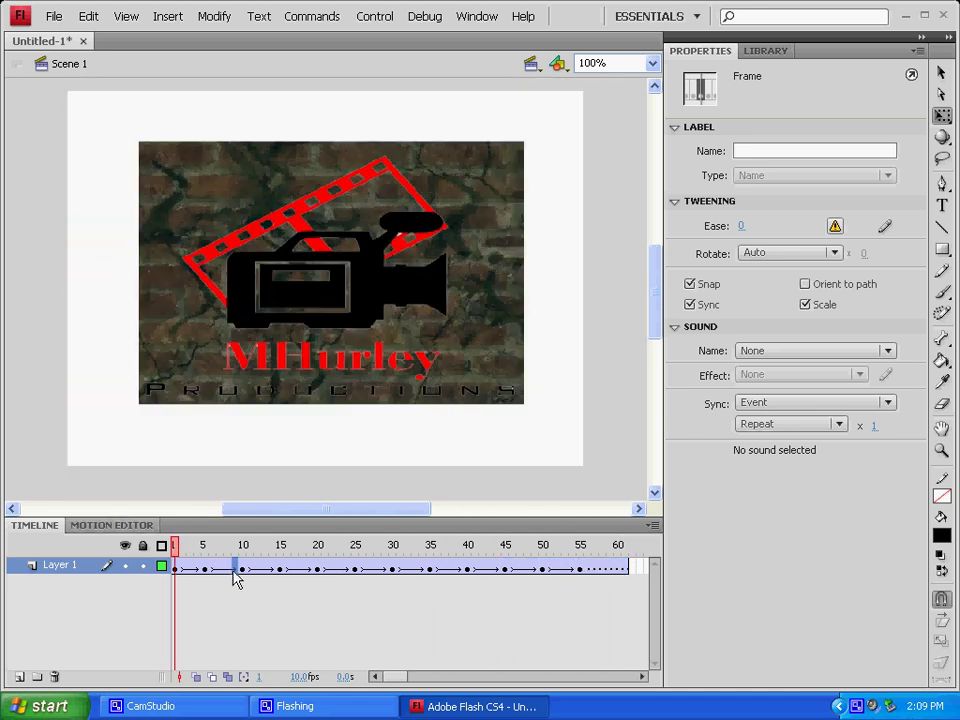
pyautogui.click(162, 566)
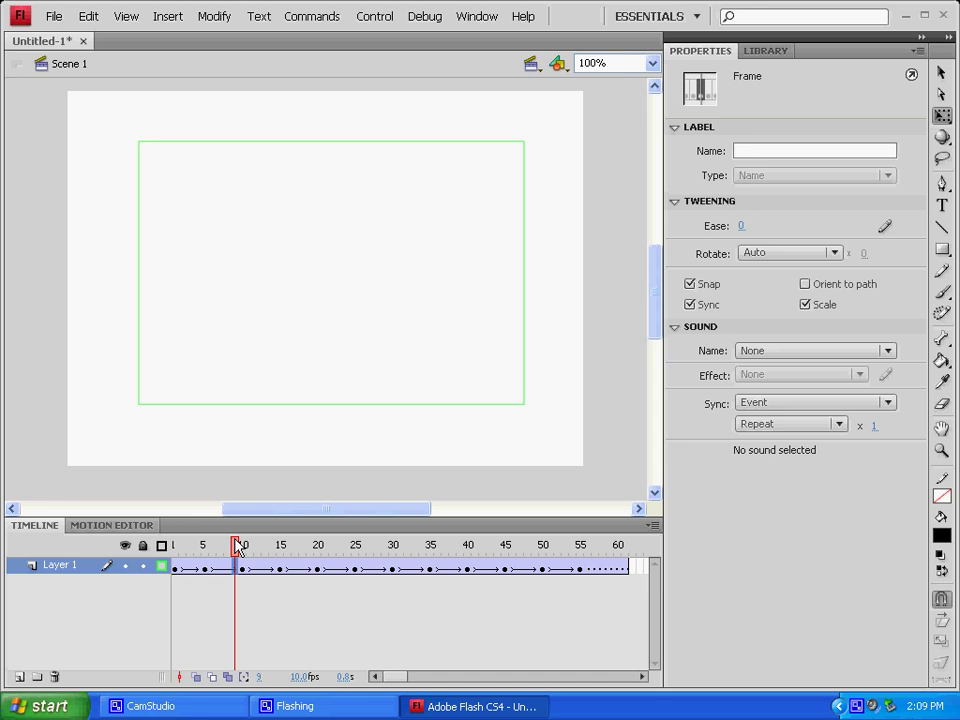
pyautogui.moveTo(237, 545); pyautogui.dragTo(145, 552)
pyautogui.click(287, 641)
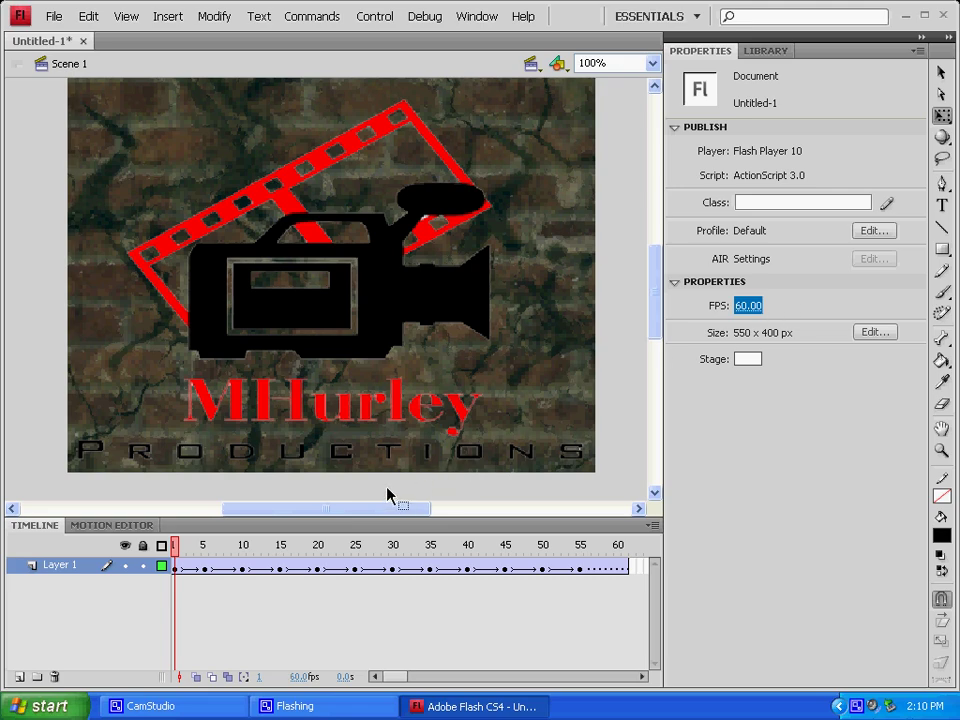
# - Play the animation at 60 fps, then at 20 fps, and finally at 7 fps
pyautogui.press('Return')
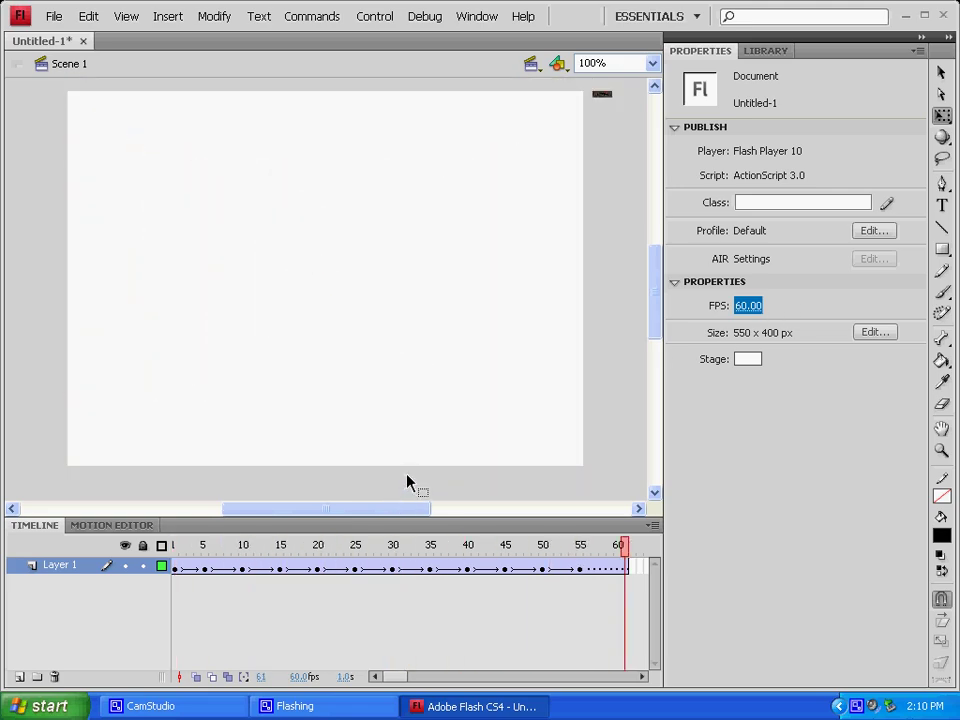
pyautogui.press('Return')
pyautogui.press('Return')
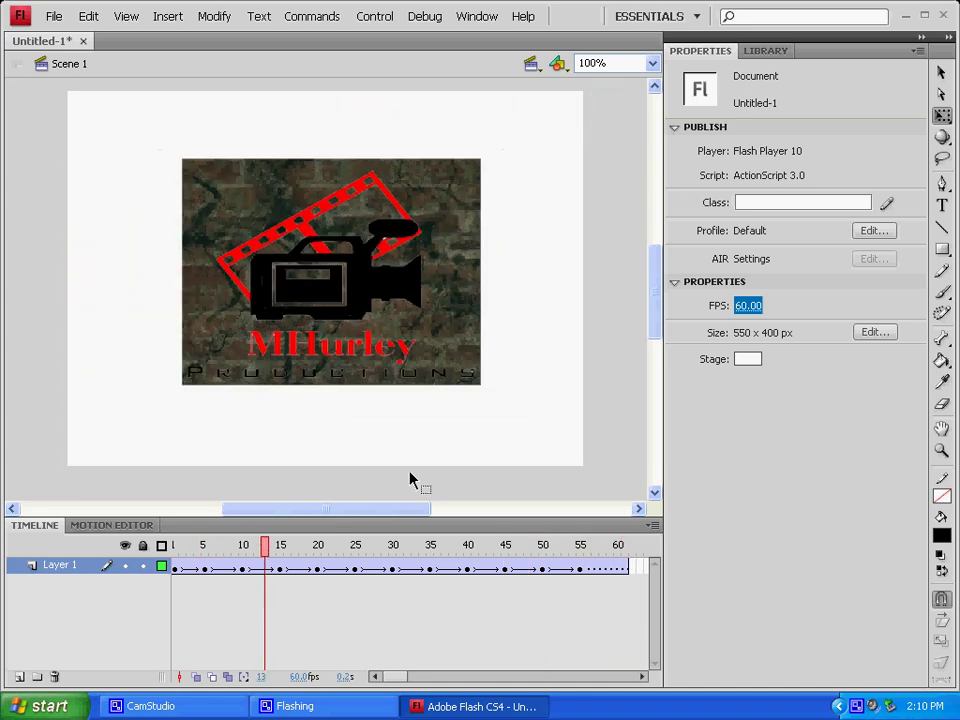
pyautogui.press('Return')
pyautogui.press('Return')
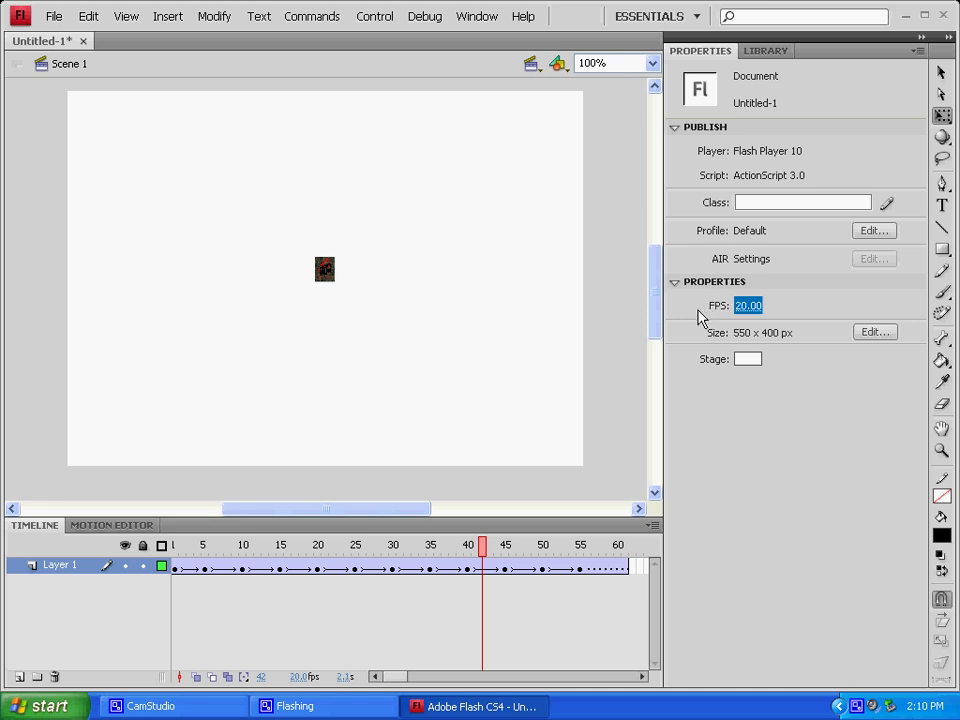
pyautogui.press('Return')
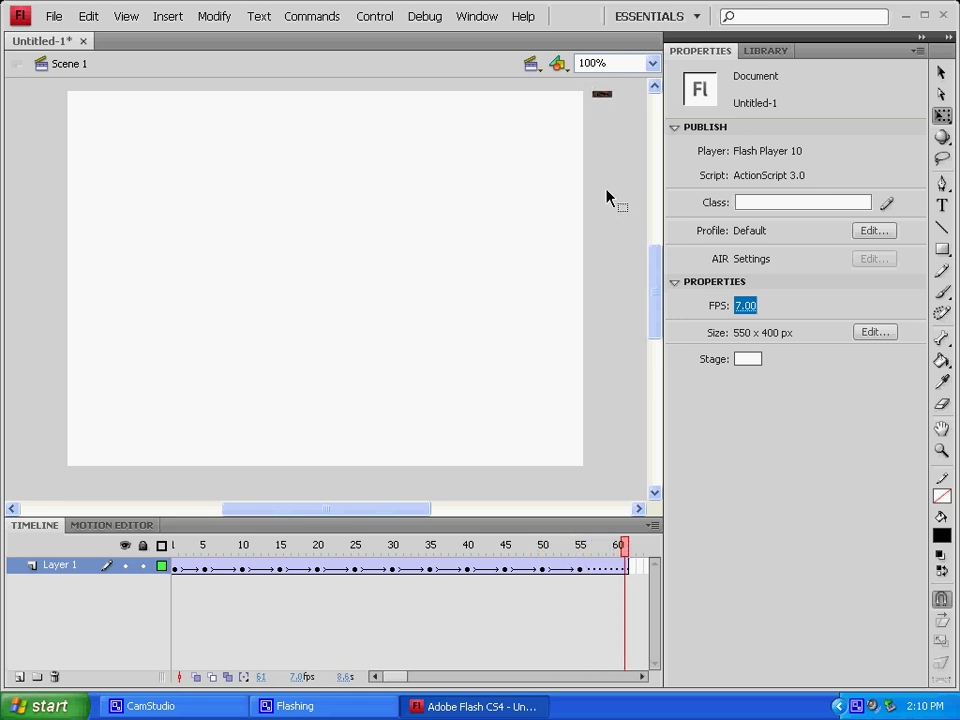
pyautogui.press('Return')
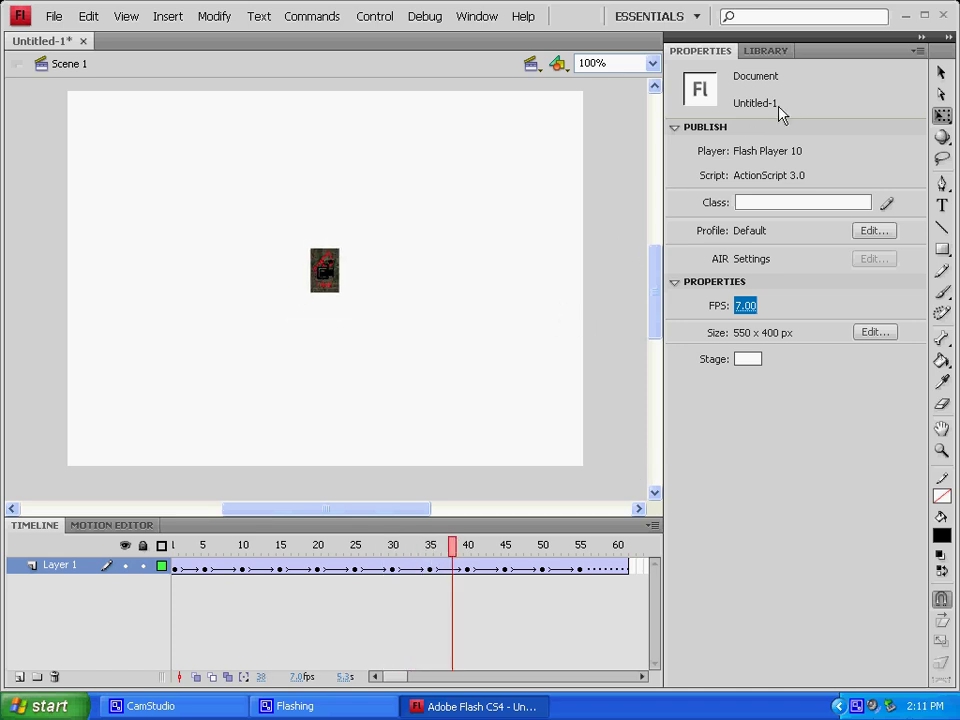
# - Minimize Flash, select each Adobe CS4 desktop shortcut in turn, then deselect them
pyautogui.click(904, 17)
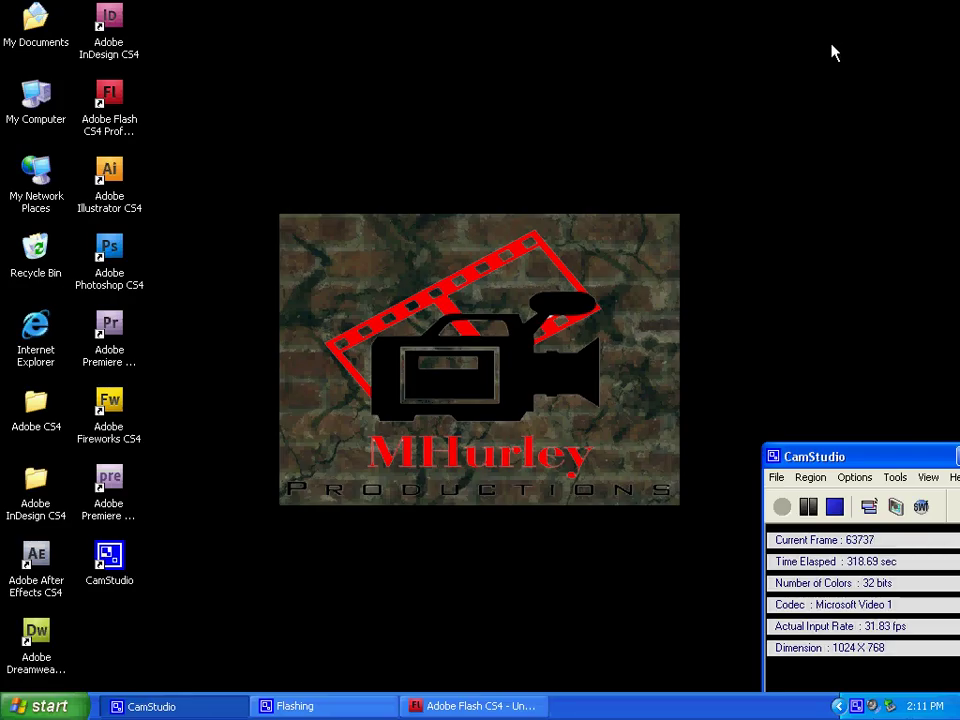
pyautogui.click(35, 657)
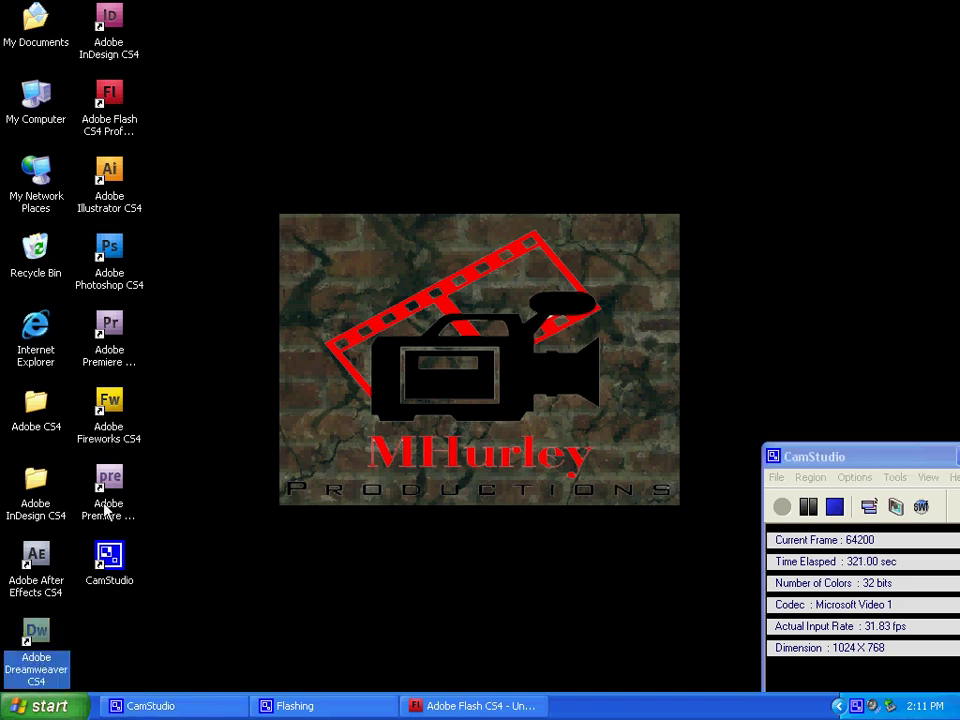
pyautogui.click(110, 14)
pyautogui.click(96, 137)
pyautogui.click(116, 212)
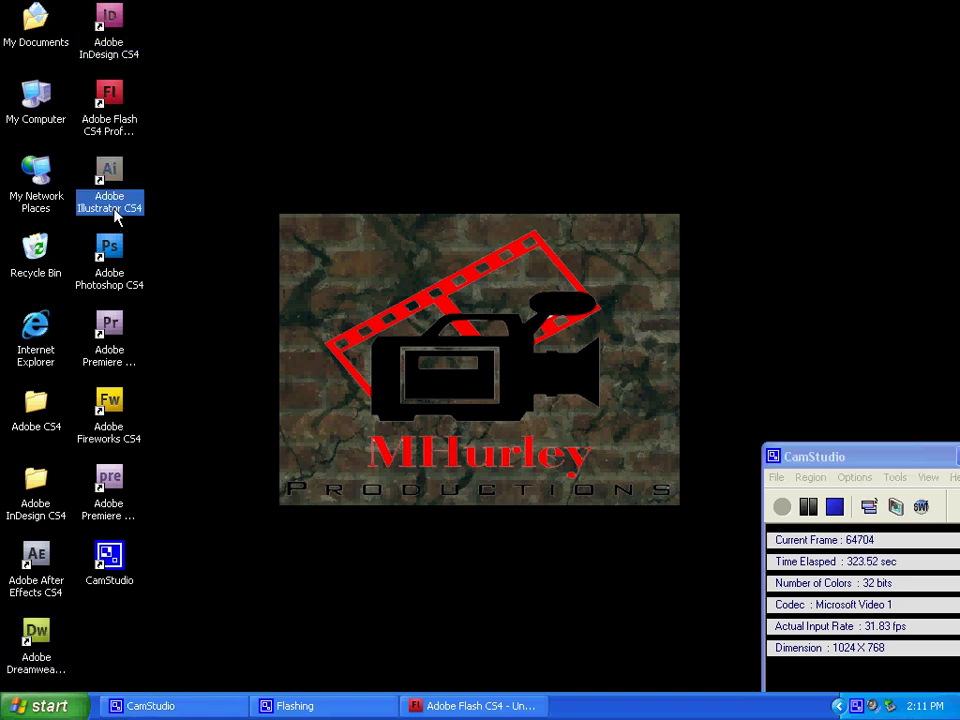
pyautogui.click(113, 282)
pyautogui.click(113, 345)
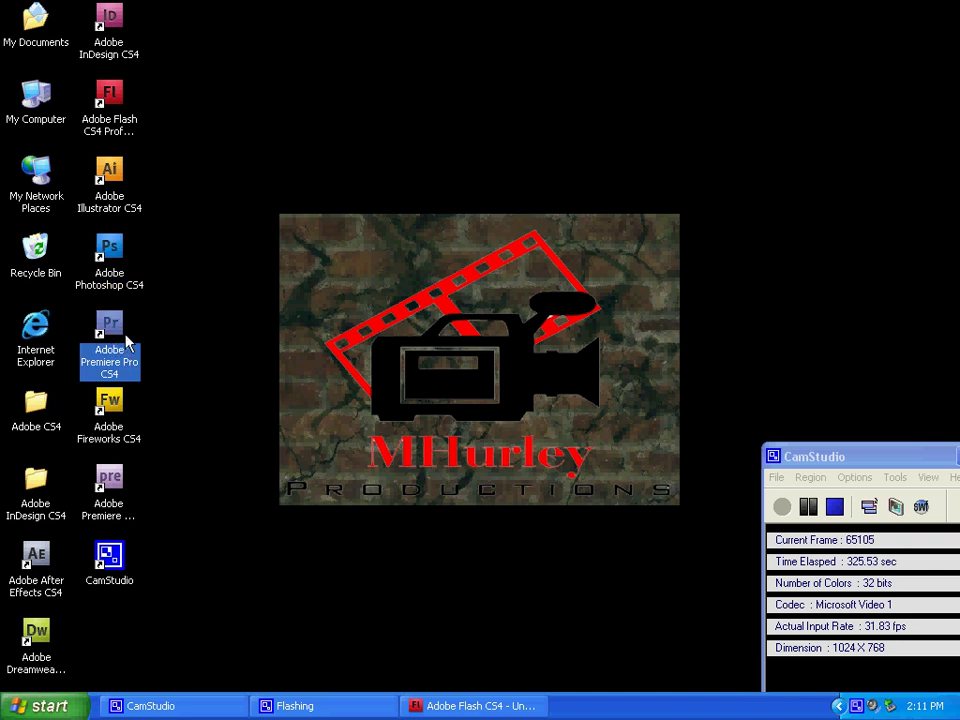
pyautogui.click(103, 425)
pyautogui.click(99, 489)
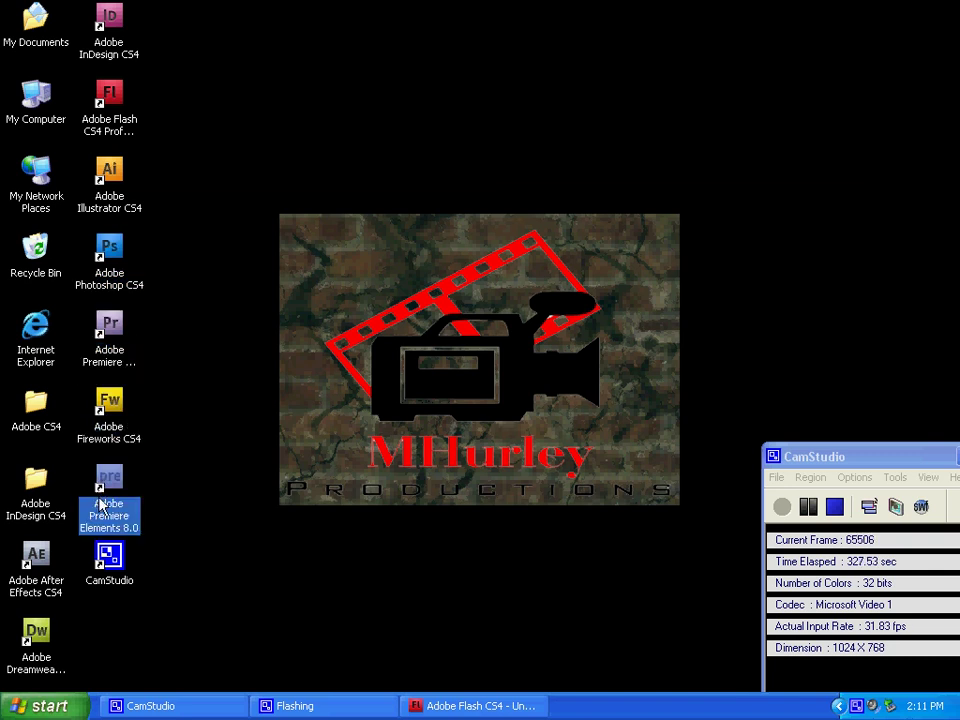
pyautogui.click(264, 553)
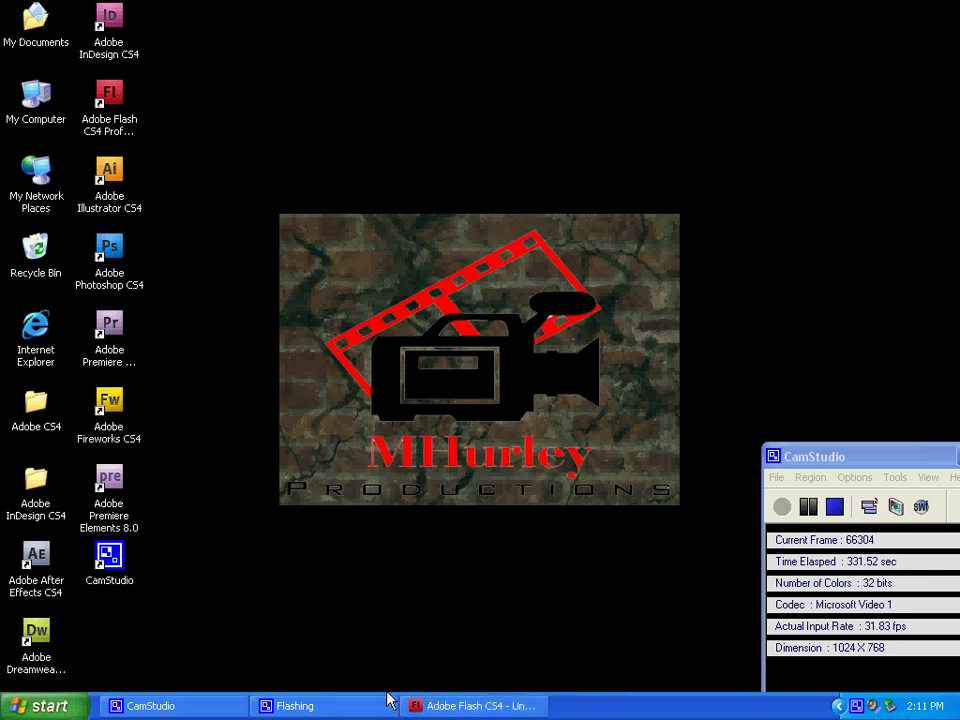
# - Bring the Flash document back, rewind to frame 1 and play the animation at 7 fps
pyautogui.click(465, 706)
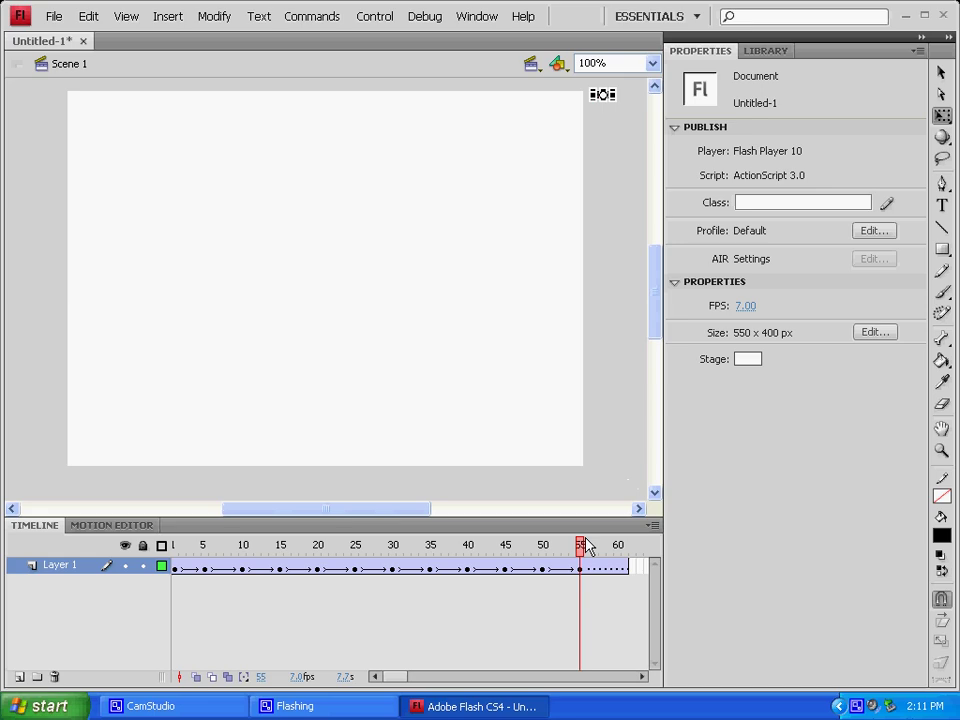
pyautogui.moveTo(587, 546); pyautogui.dragTo(120, 520)
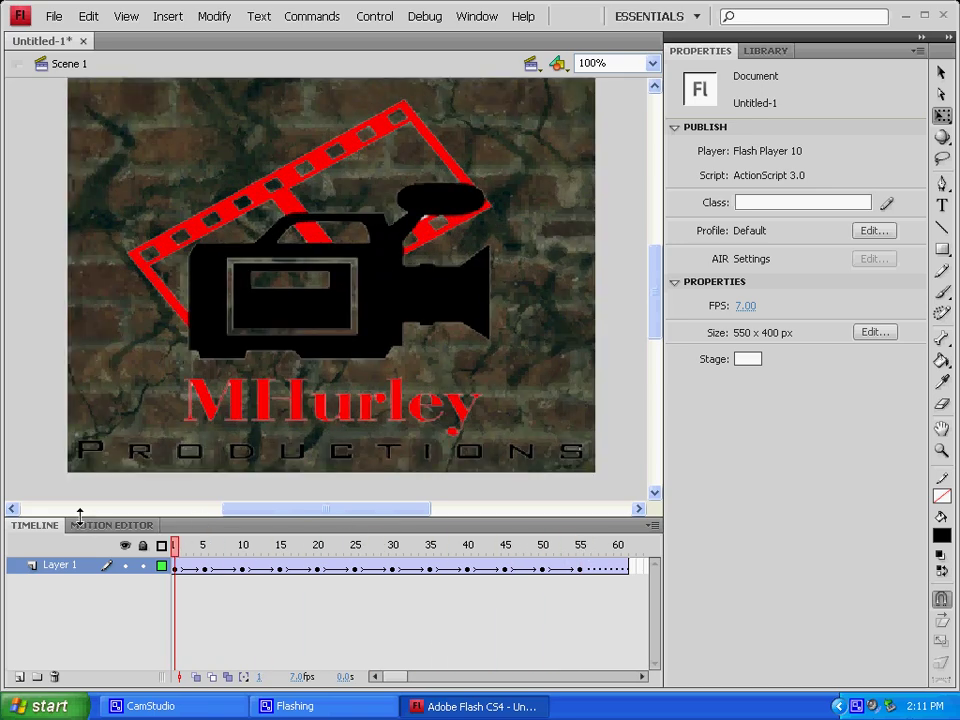
pyautogui.press('Return')
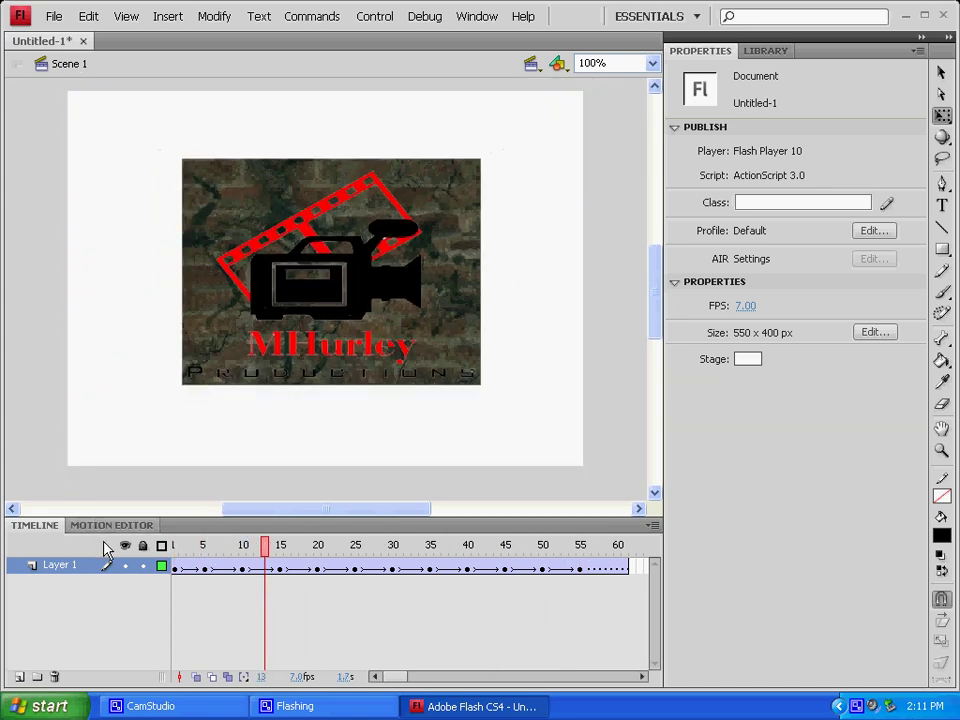
# - Change the document frame rate to 12 fps, then to 8 fps
pyautogui.click(745, 308)
pyautogui.write('12')
pyautogui.press('Return')
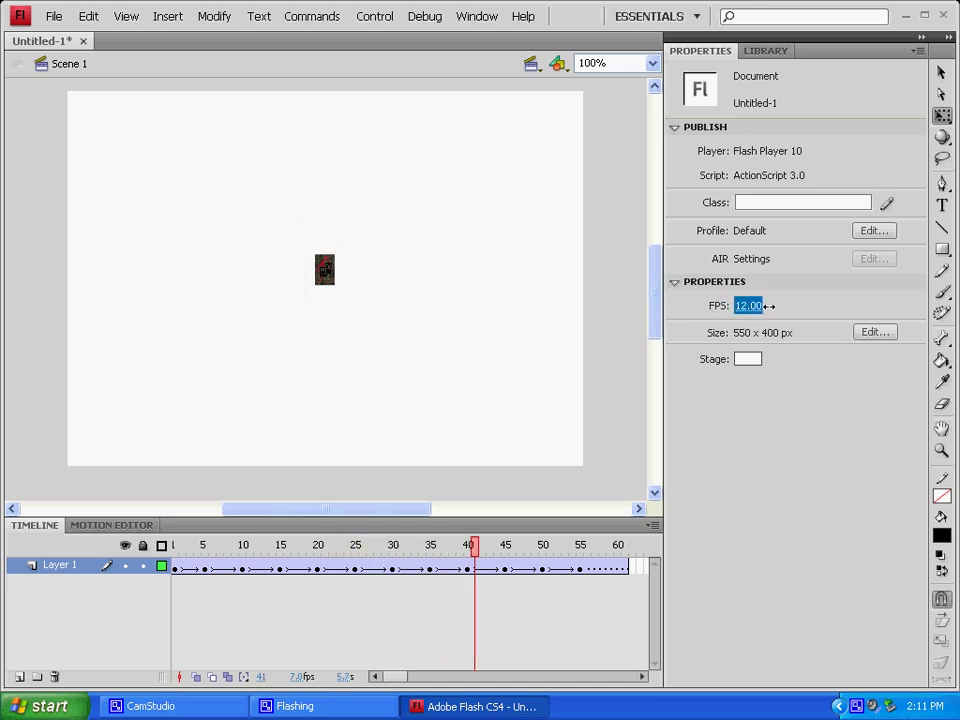
pyautogui.write('8')
pyautogui.press('Return')
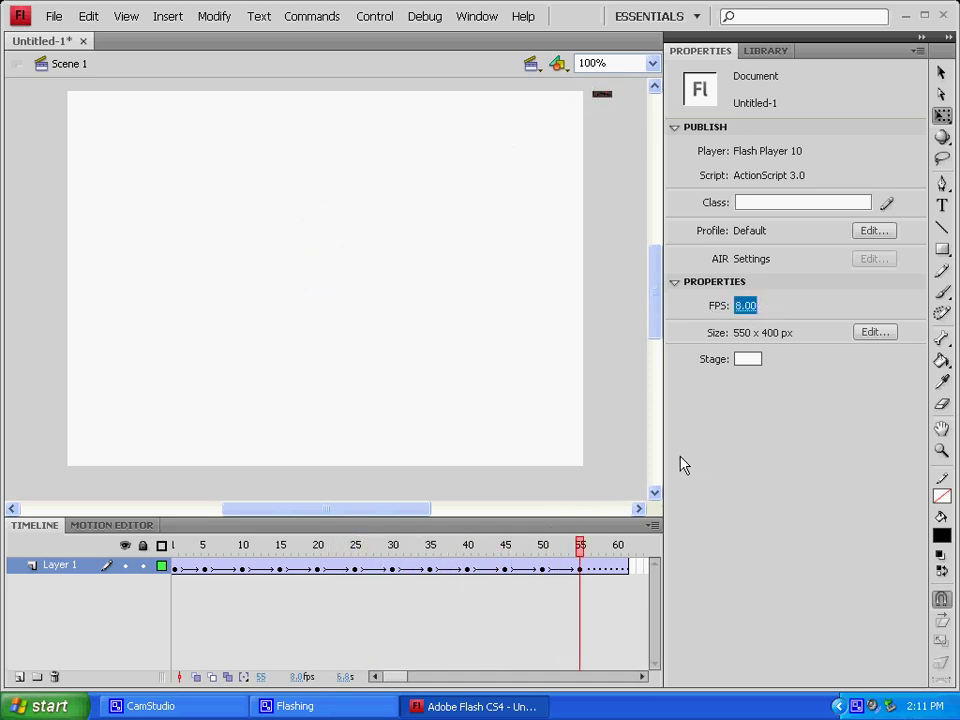